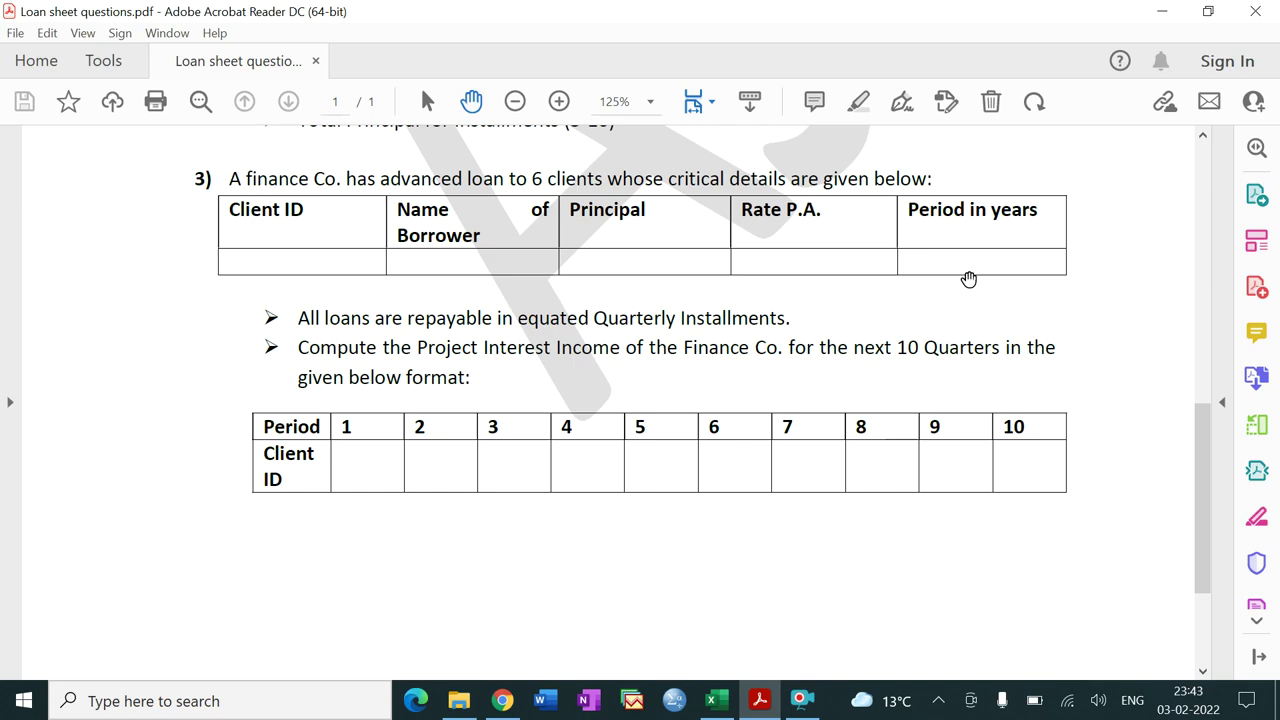
# Switch to the Loan Solution workbook in Excel and review the borrower names and principal amounts of the six clients
pyautogui.click(718, 703)
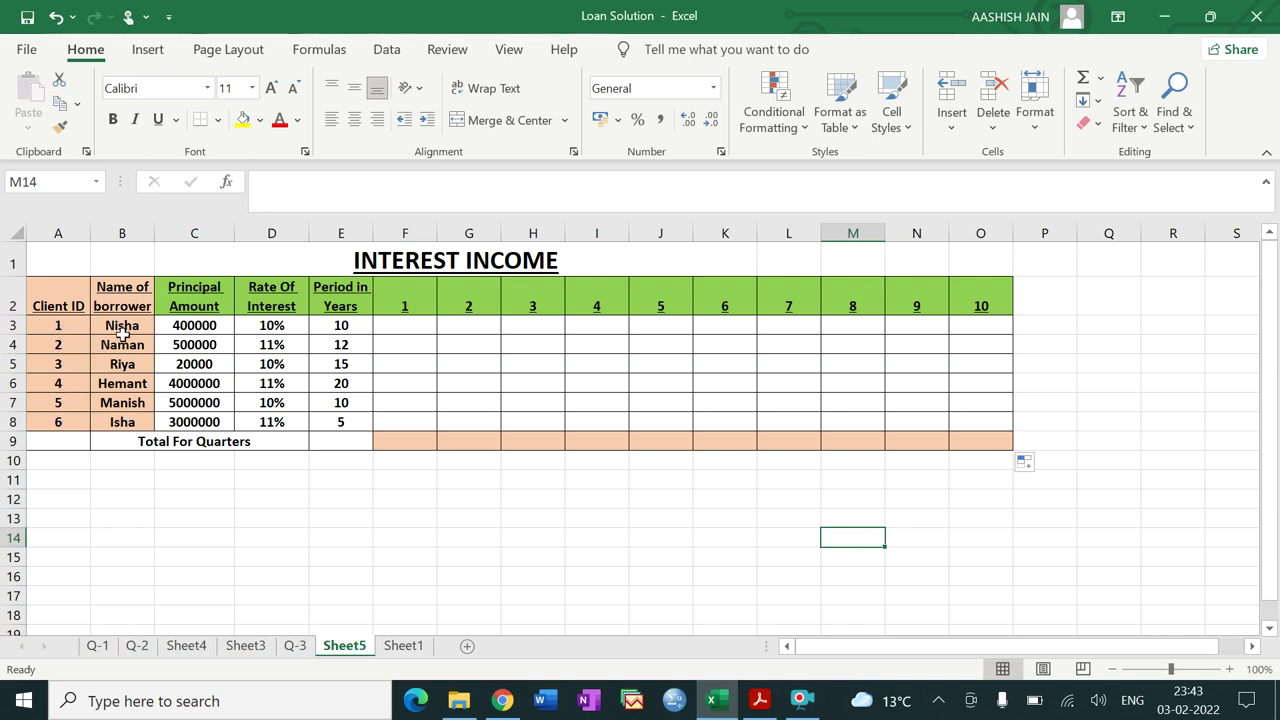
pyautogui.moveTo(130, 327); pyautogui.dragTo(128, 422)
pyautogui.click(268, 517)
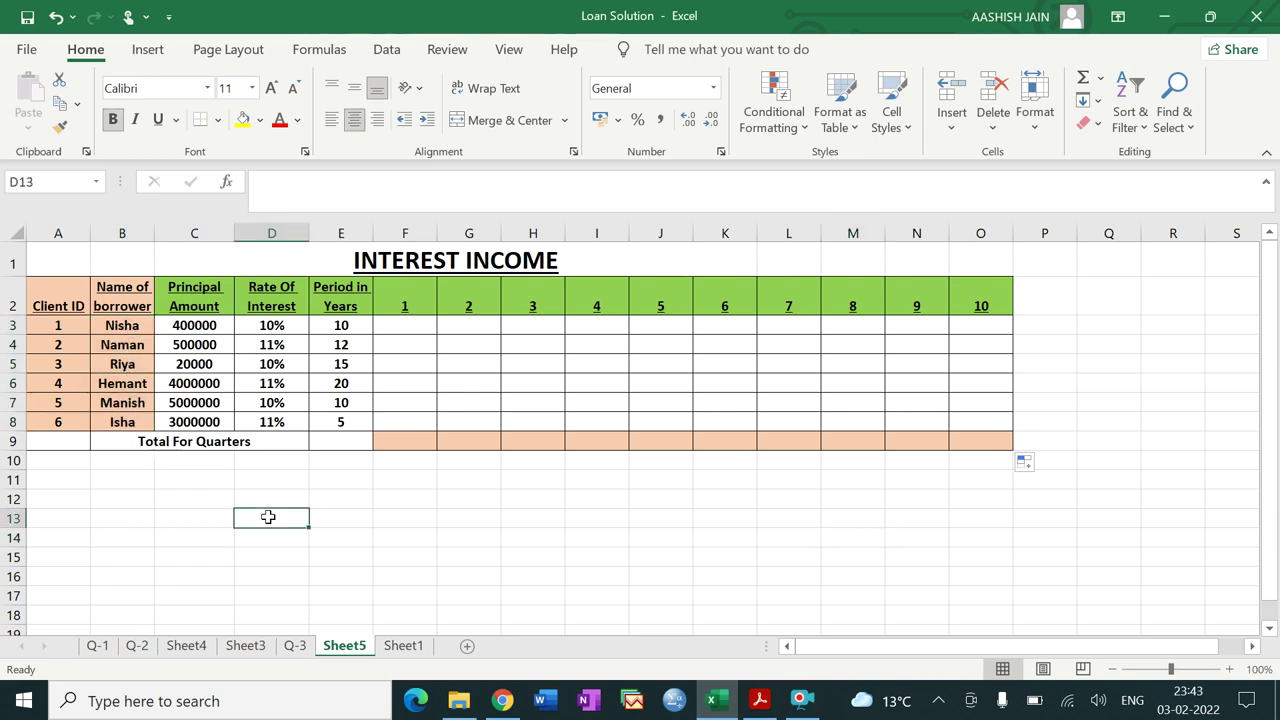
pyautogui.click(215, 326)
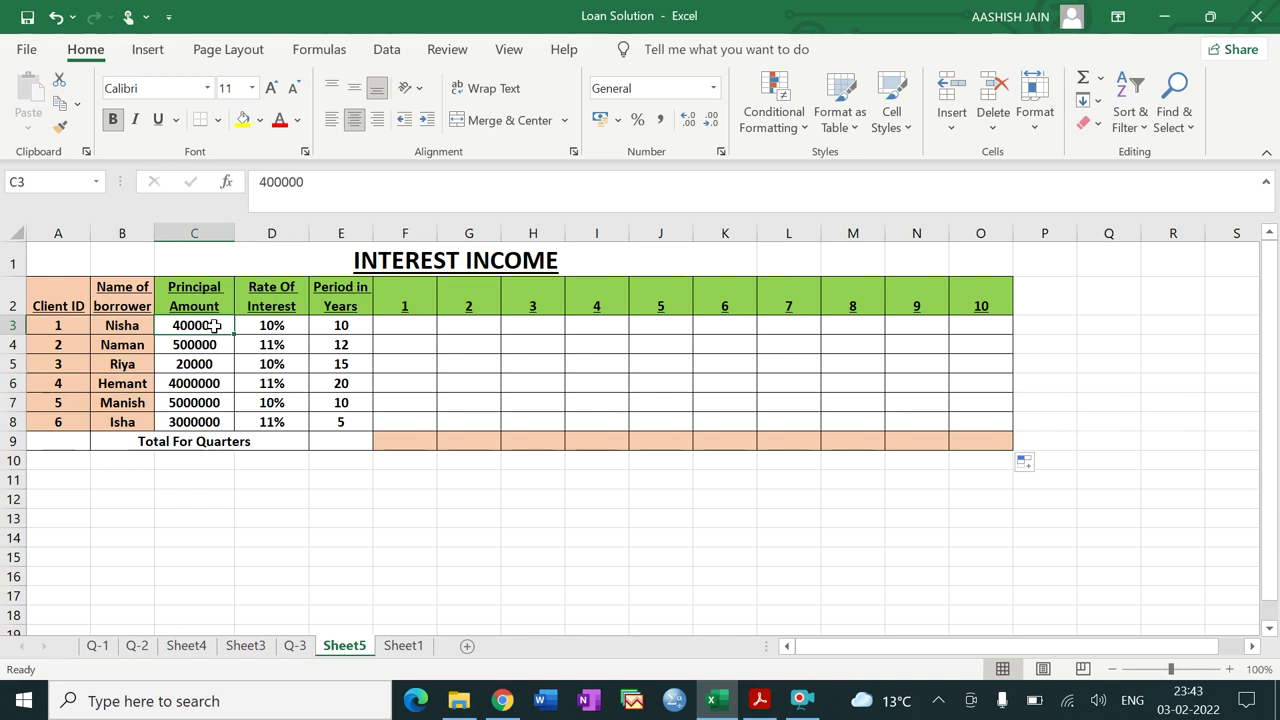
pyautogui.press('Down')
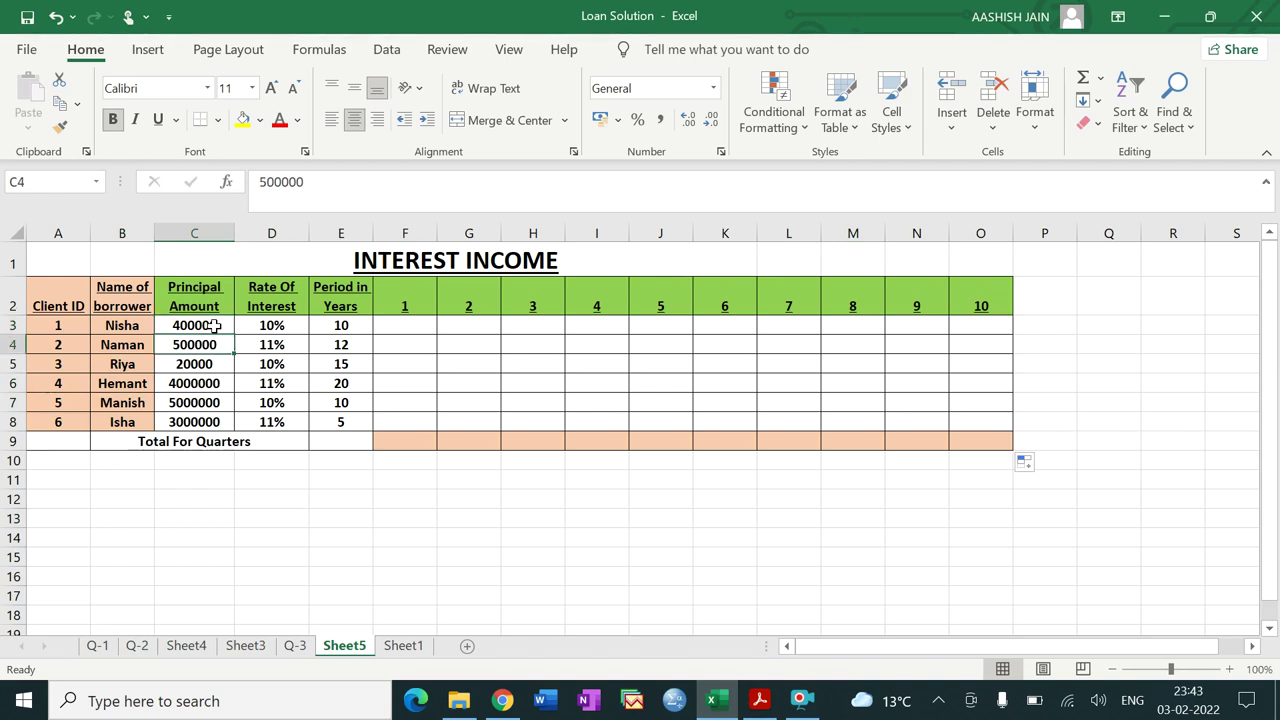
pyautogui.press('Down')
pyautogui.press('Down')
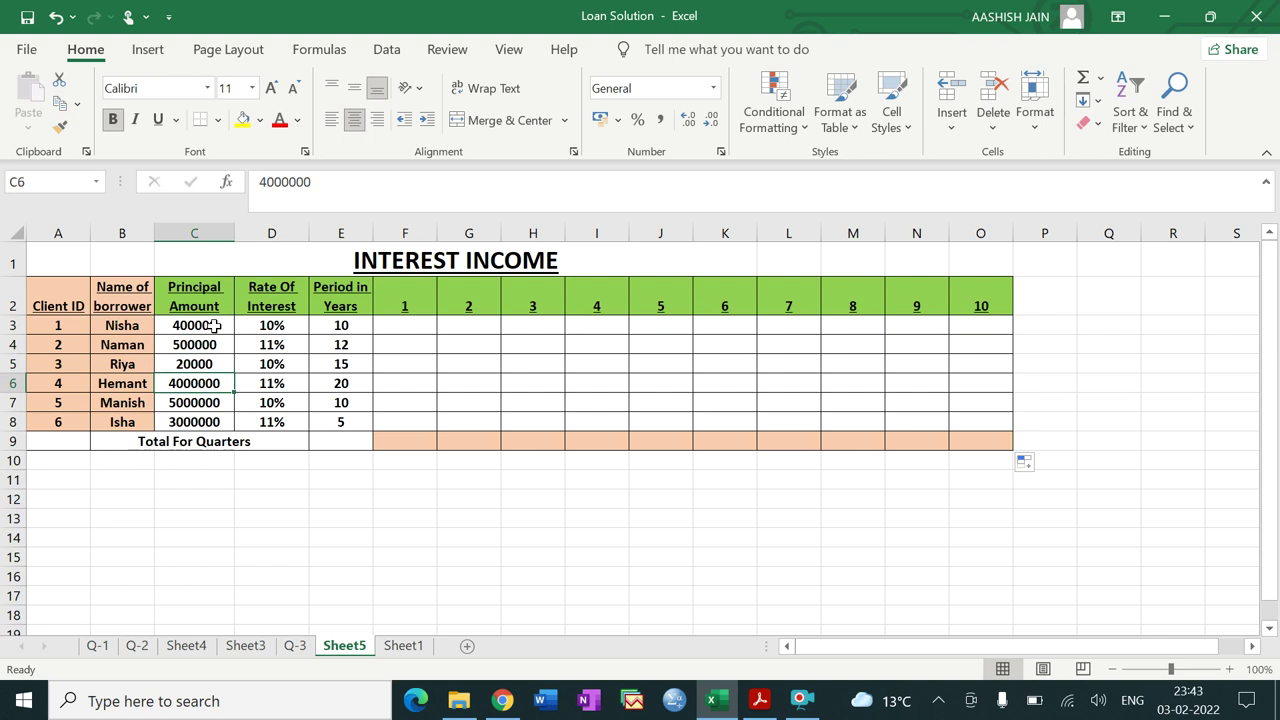
pyautogui.press('Down')
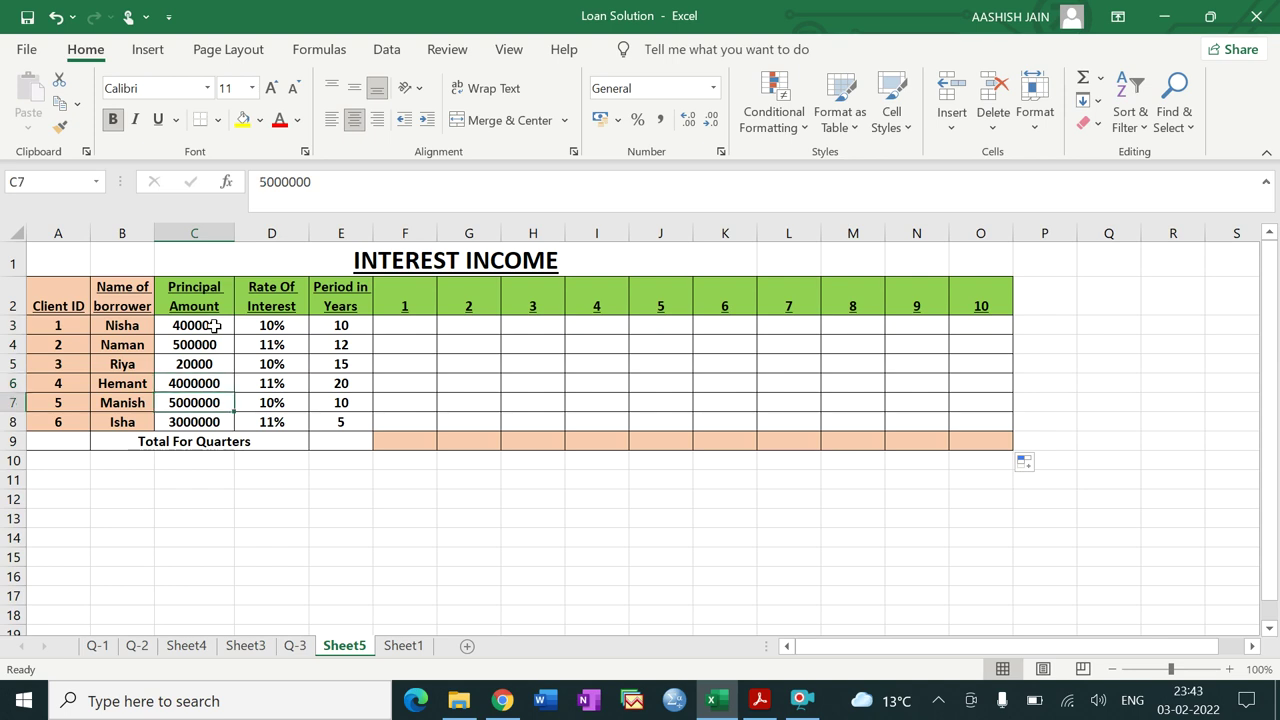
pyautogui.press('Down')
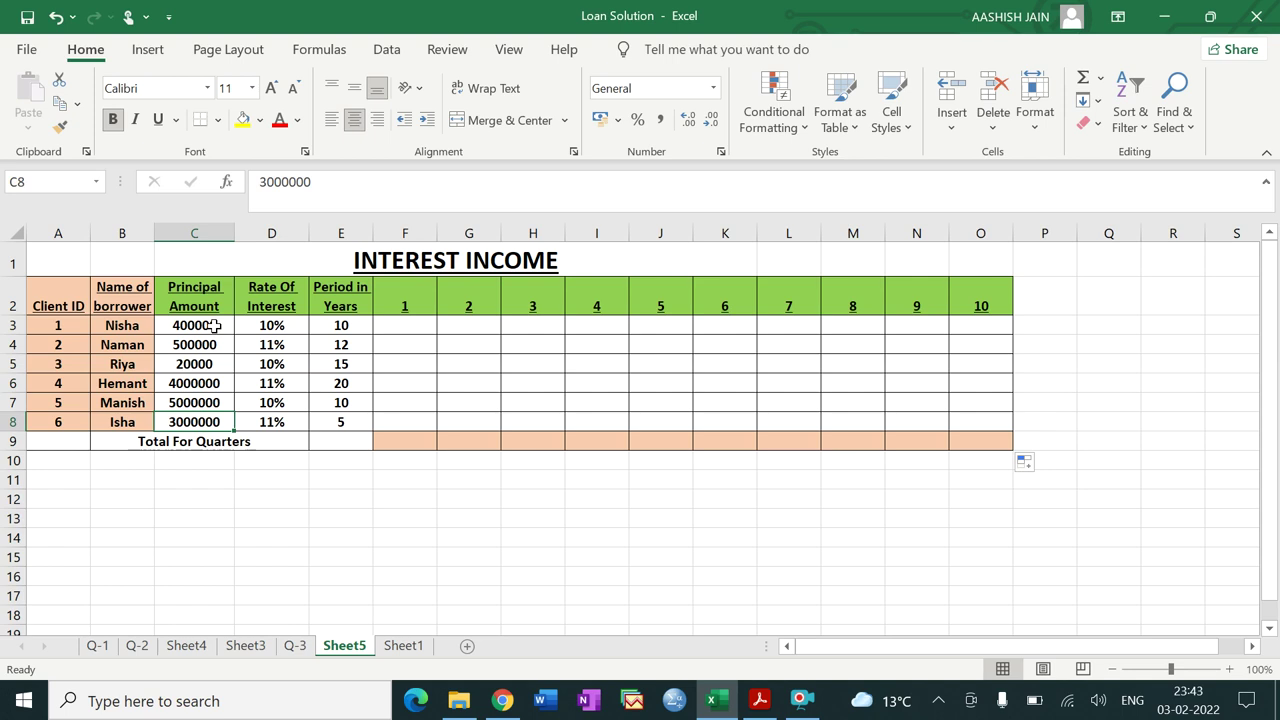
# Review each client's rate of interest and loan period in years in the Interest Income table
pyautogui.click(270, 331)
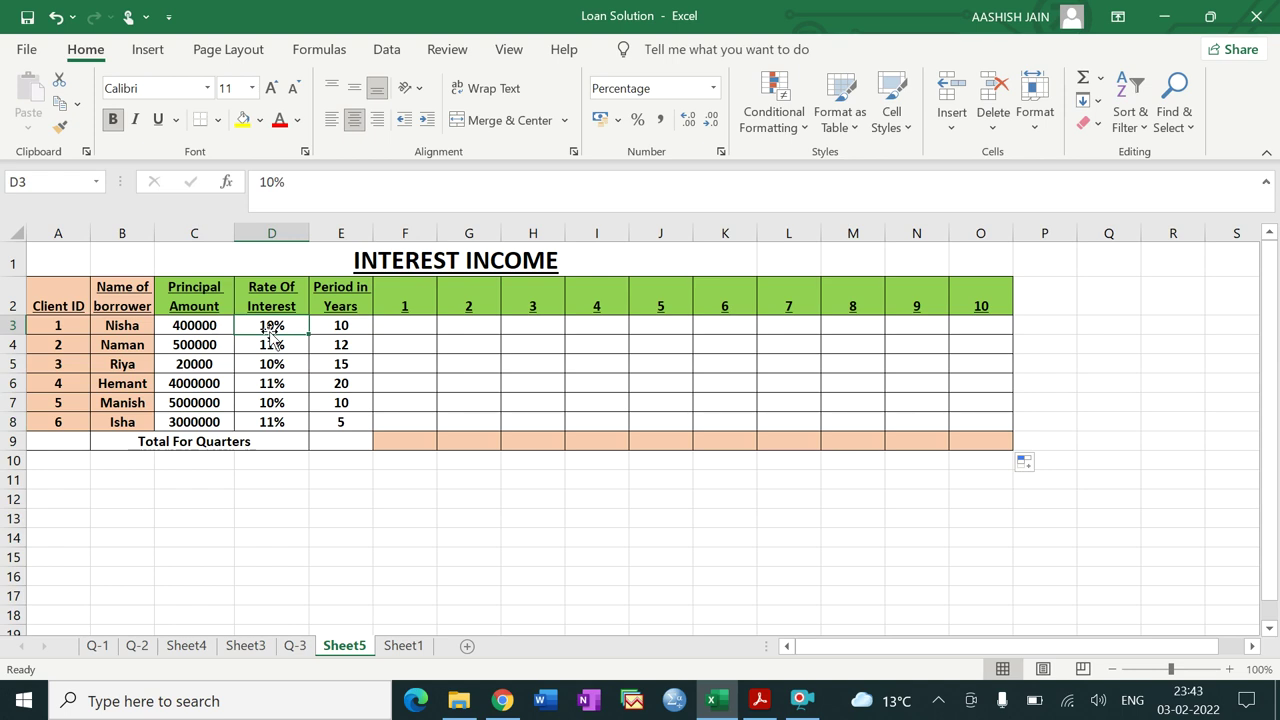
pyautogui.press('Down')
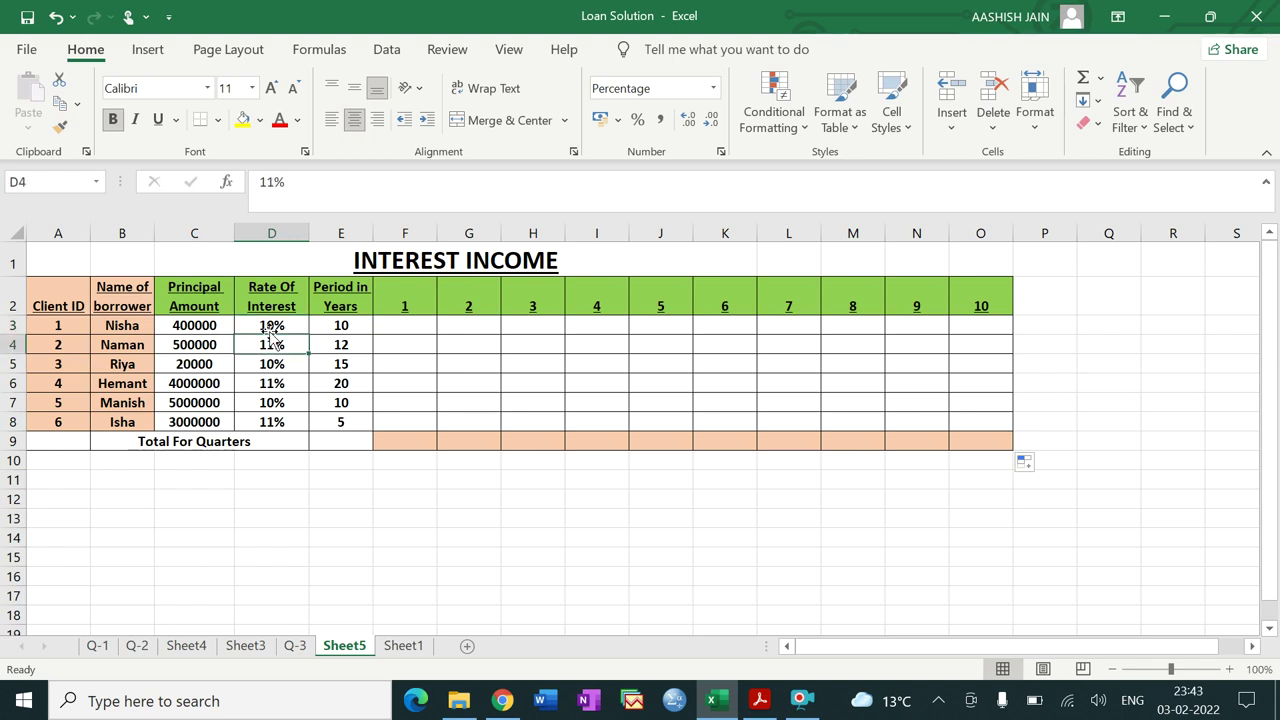
pyautogui.press('Down')
pyautogui.press('Down')
pyautogui.press('Down')
pyautogui.press('Down')
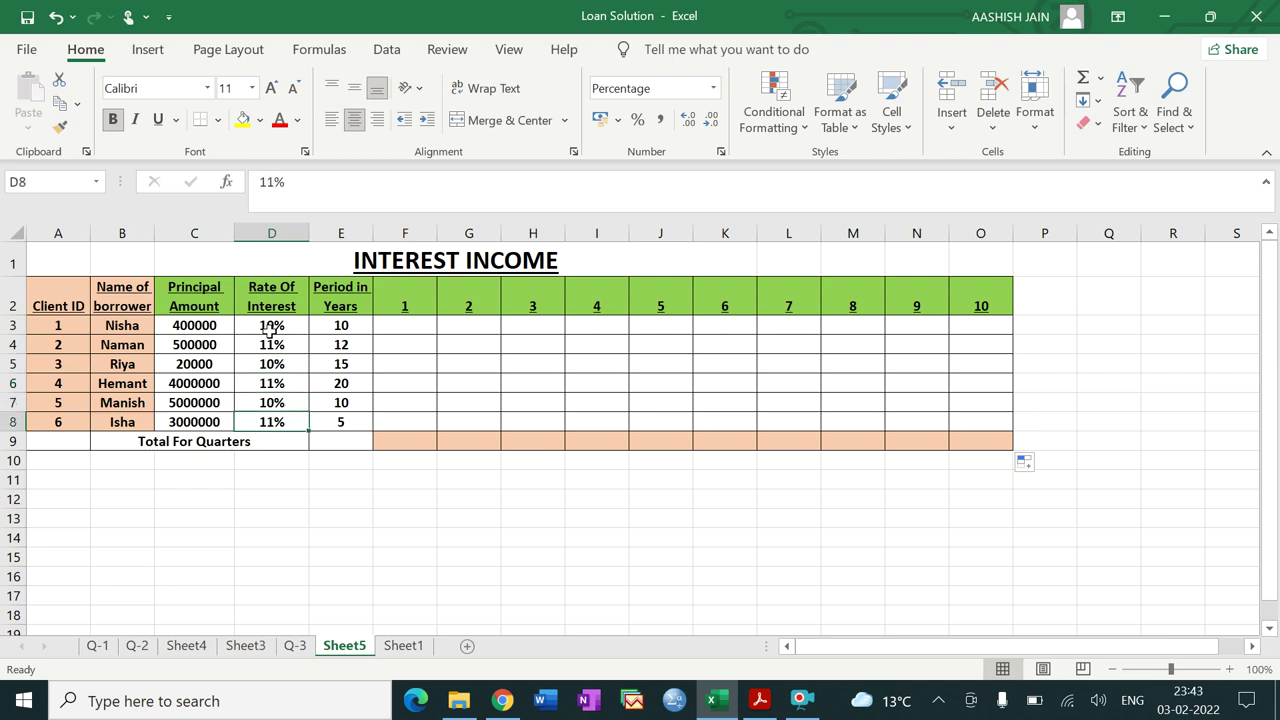
pyautogui.click(337, 328)
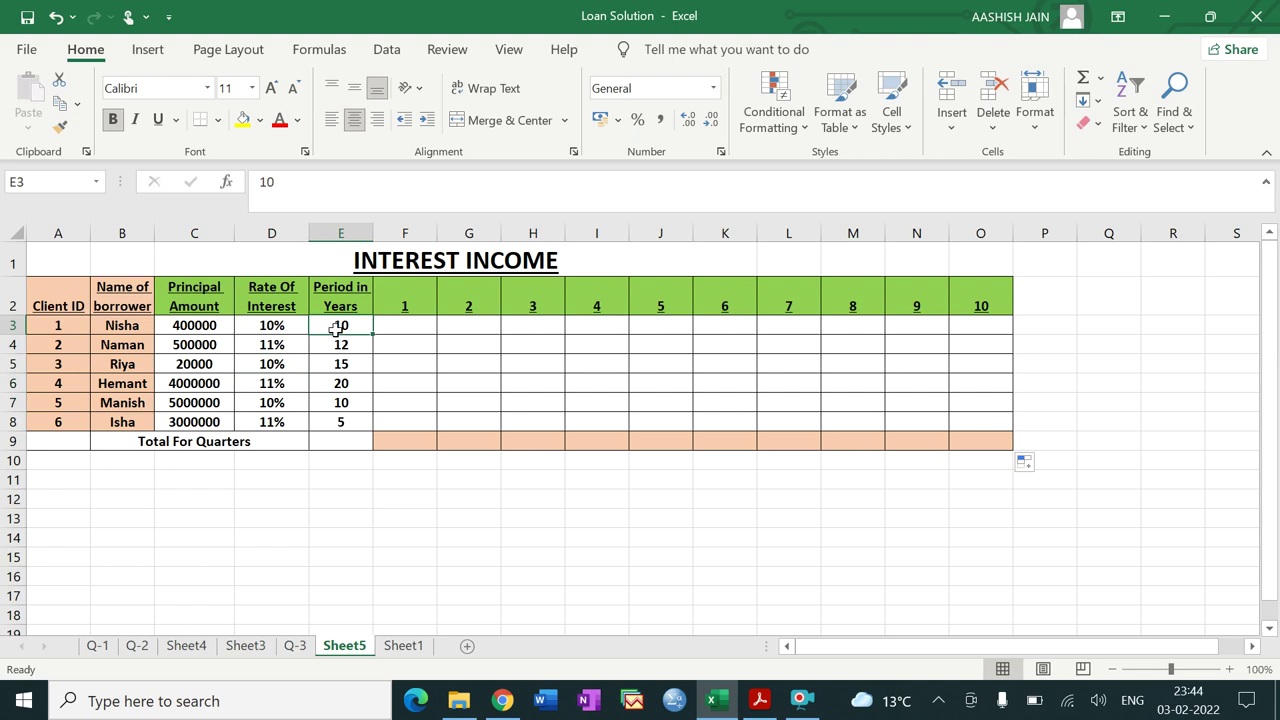
pyautogui.press('Down')
pyautogui.press('Down')
pyautogui.press('Down')
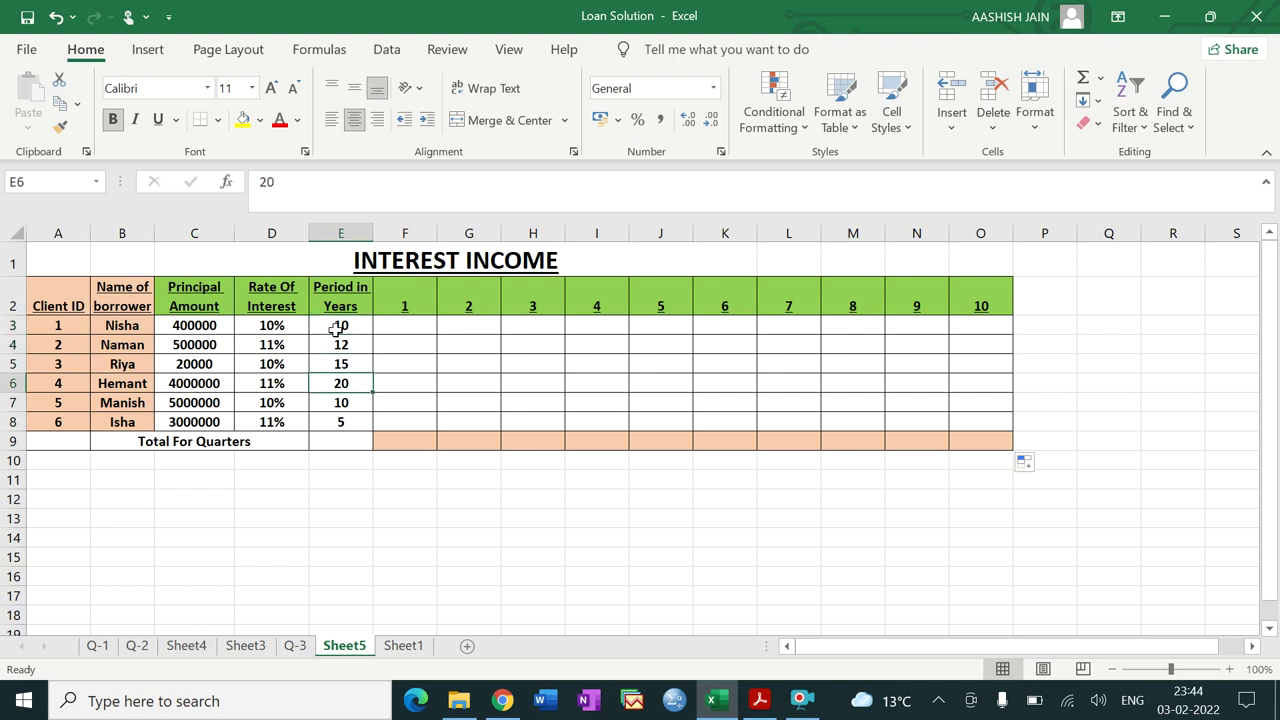
pyautogui.press('Down')
pyautogui.press('Down')
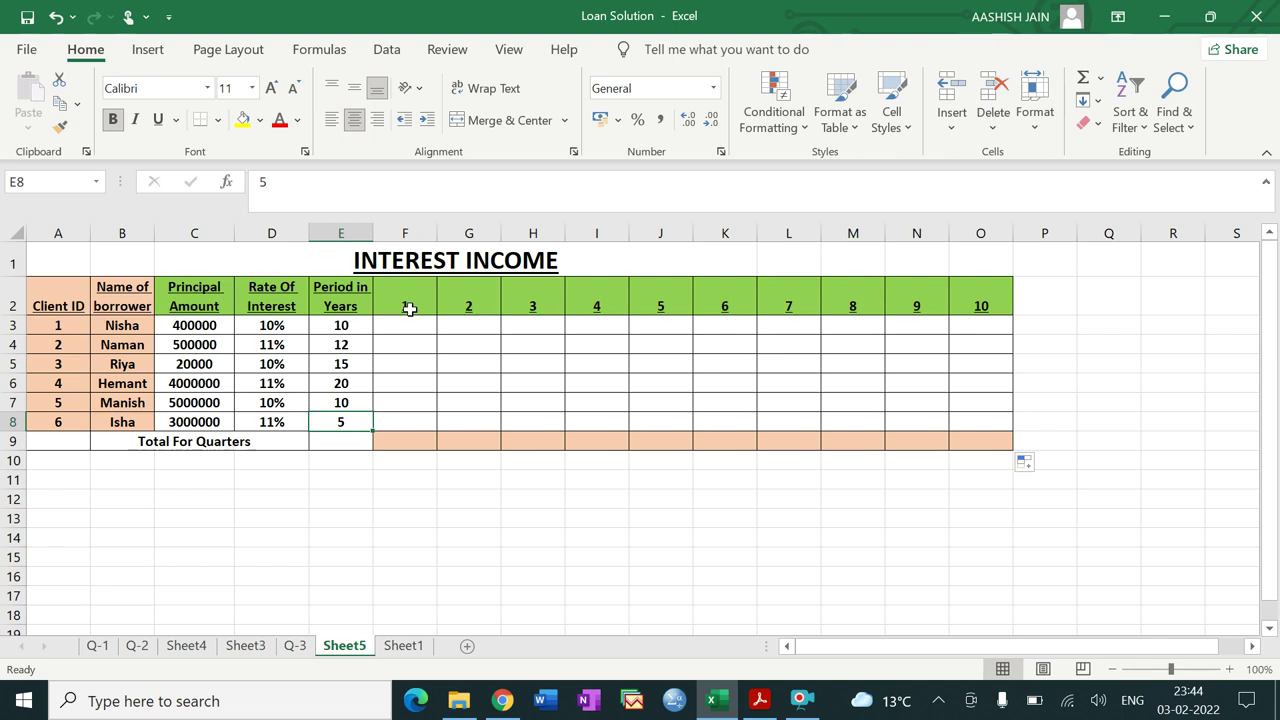
pyautogui.click(620, 517)
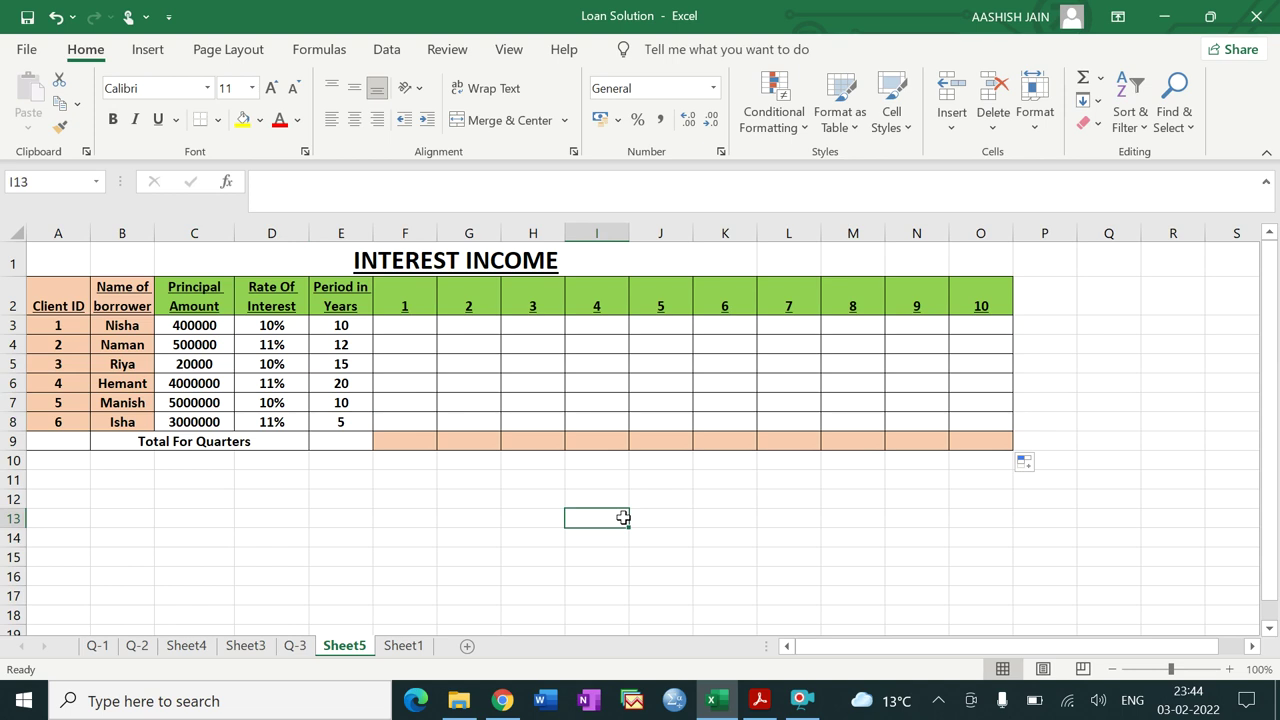
# Calculate the first client's quarter 1 interest in F3 with the formula =IPMT(D3/4,F2,E3*4,-C3)
pyautogui.click(410, 324)
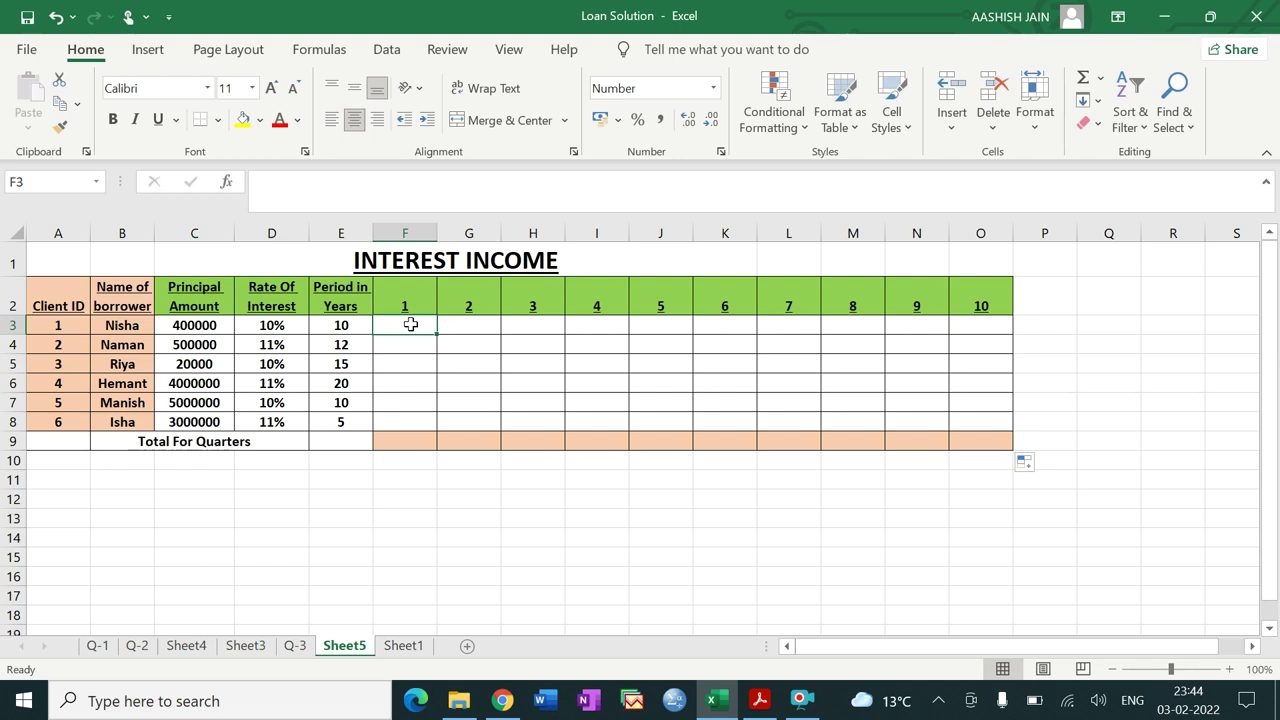
pyautogui.write('=IPM')
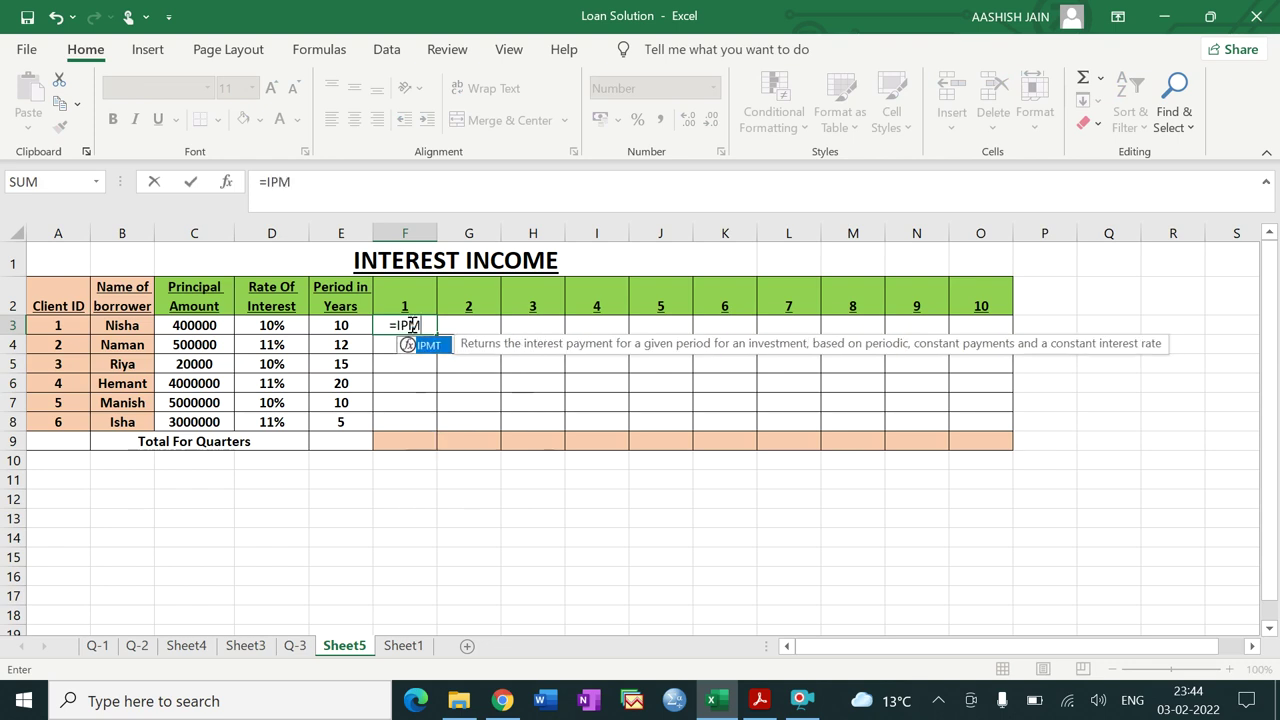
pyautogui.write('T(')
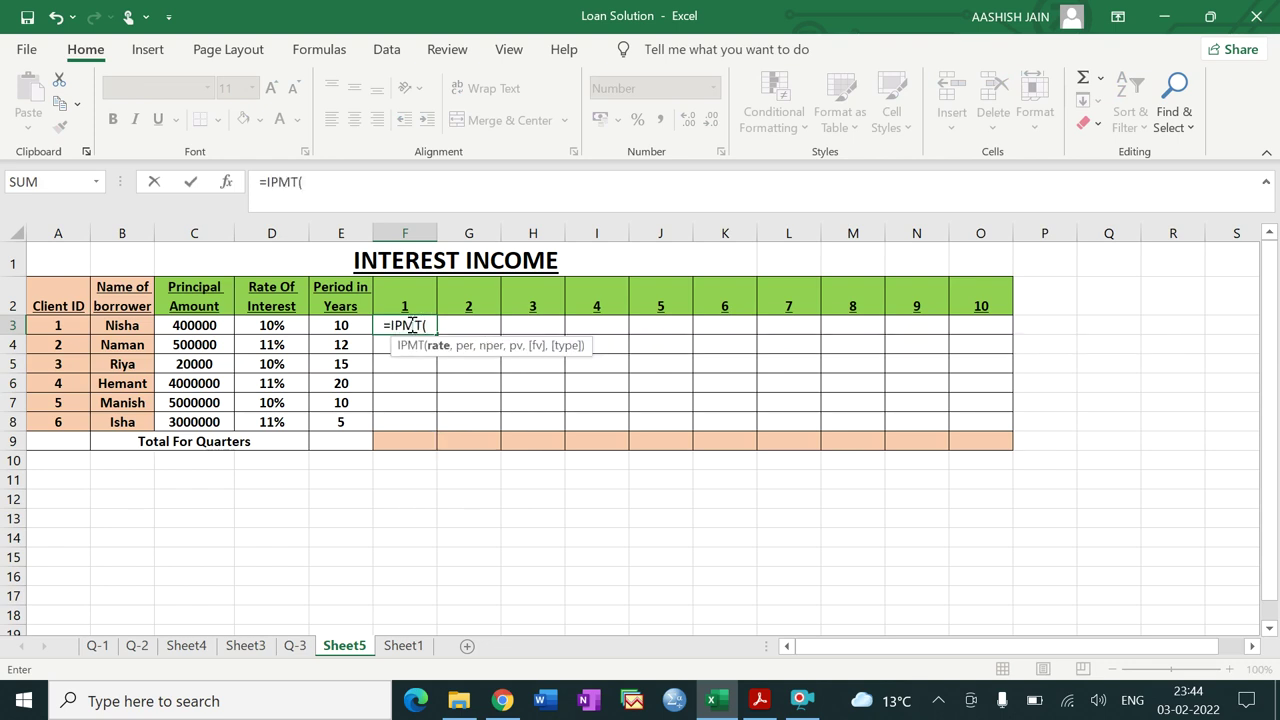
pyautogui.click(287, 329)
pyautogui.write('/')
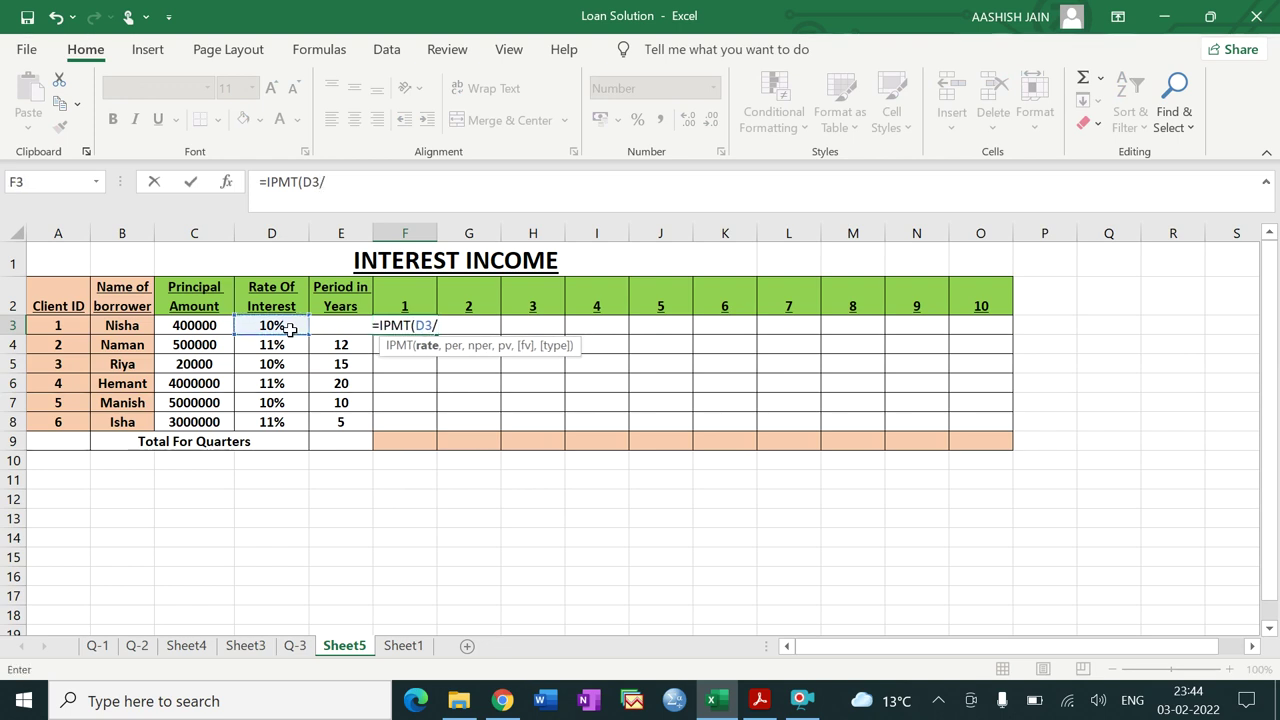
pyautogui.write('4,')
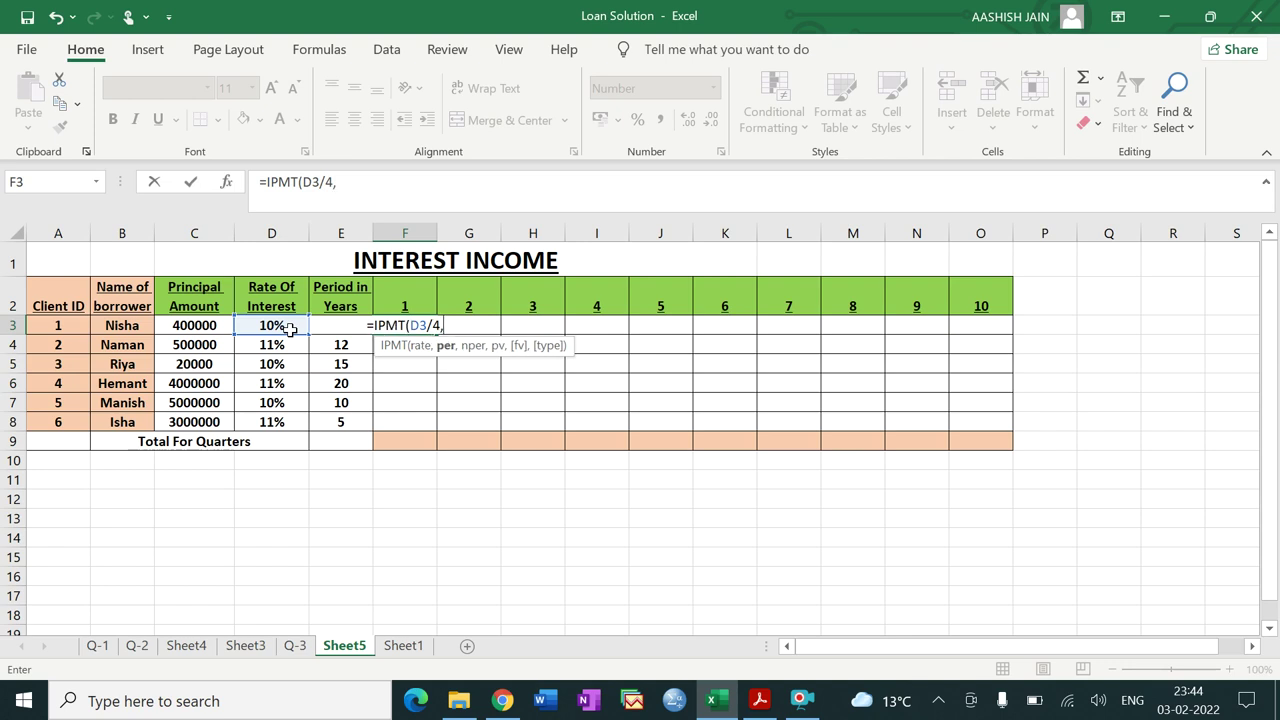
pyautogui.click(408, 298)
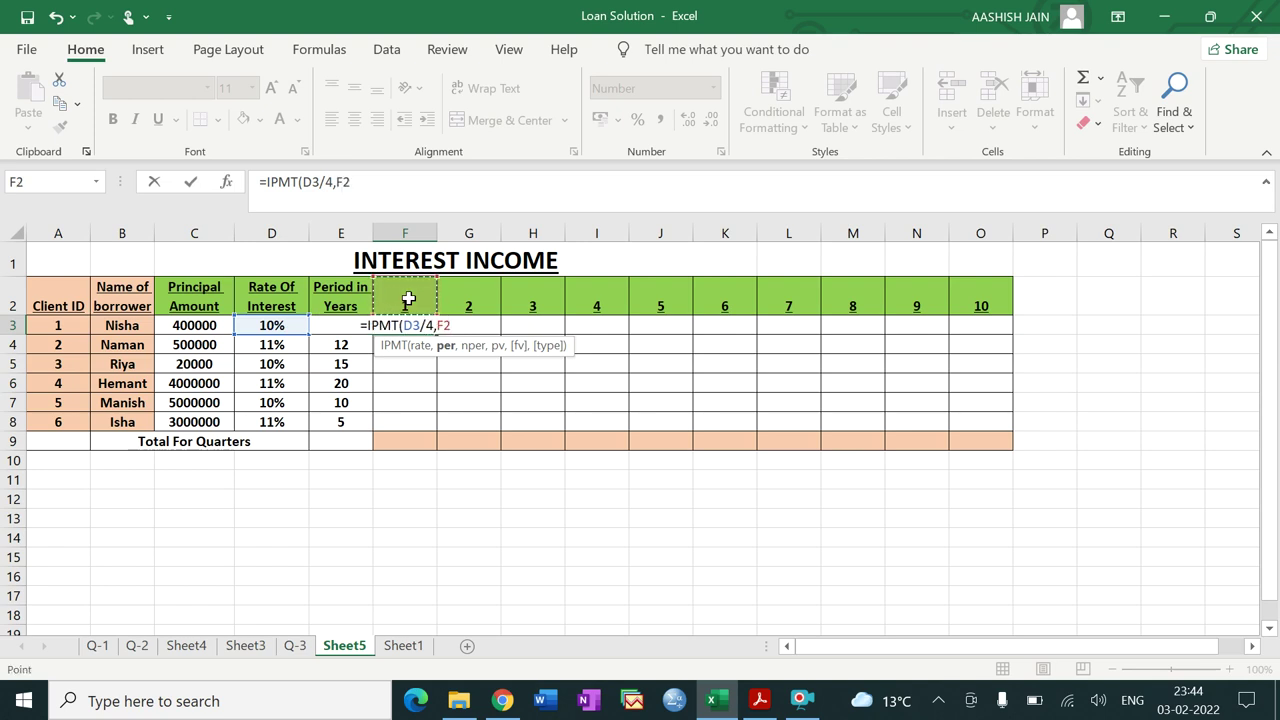
pyautogui.write(',')
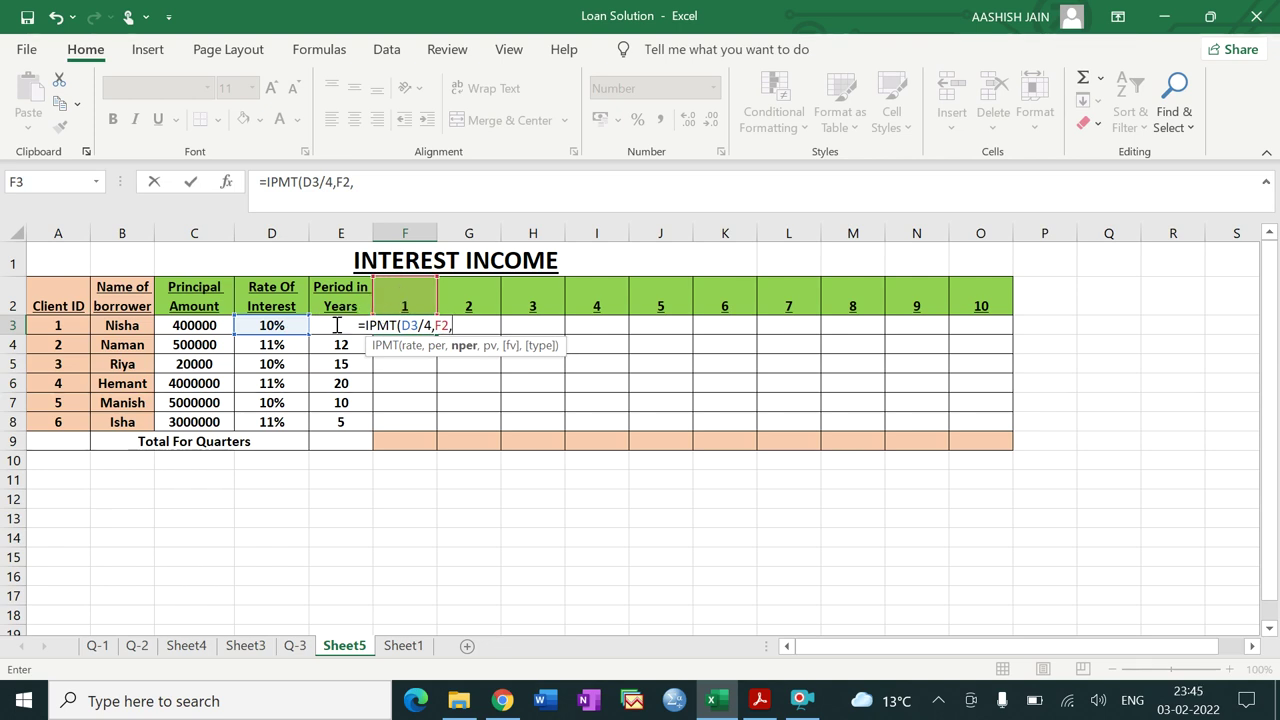
pyautogui.write('E')
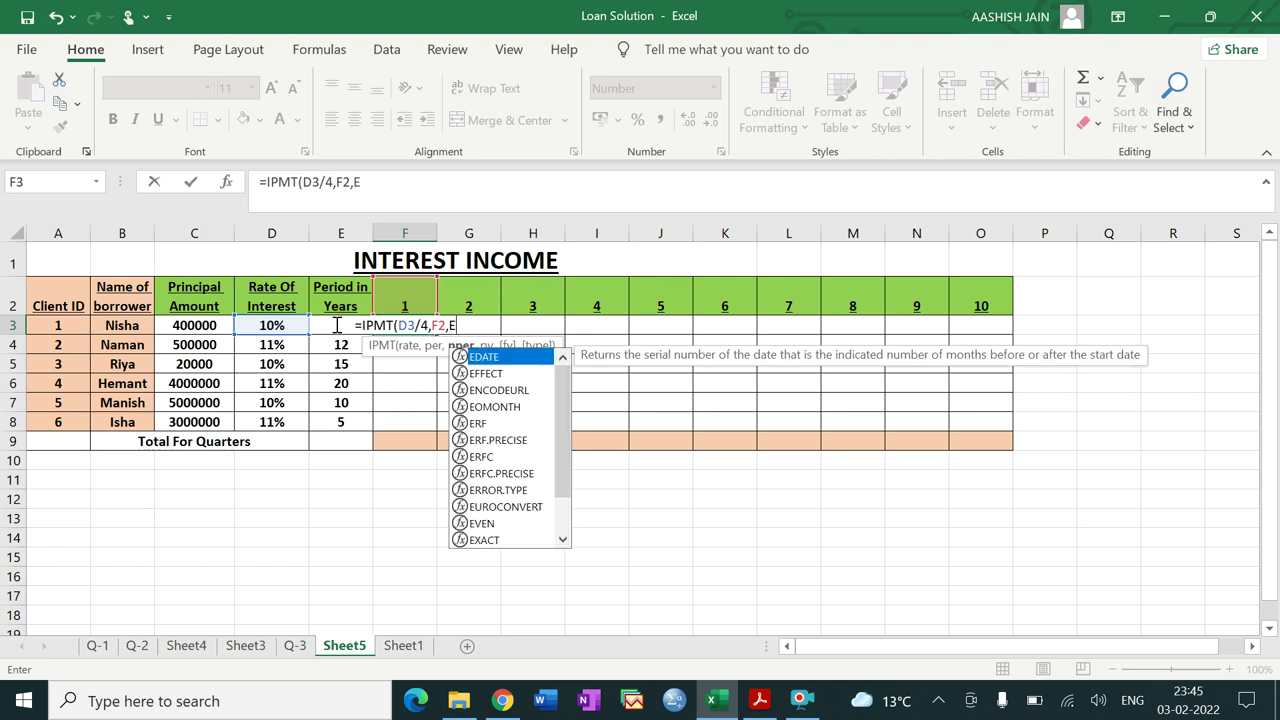
pyautogui.write('3')
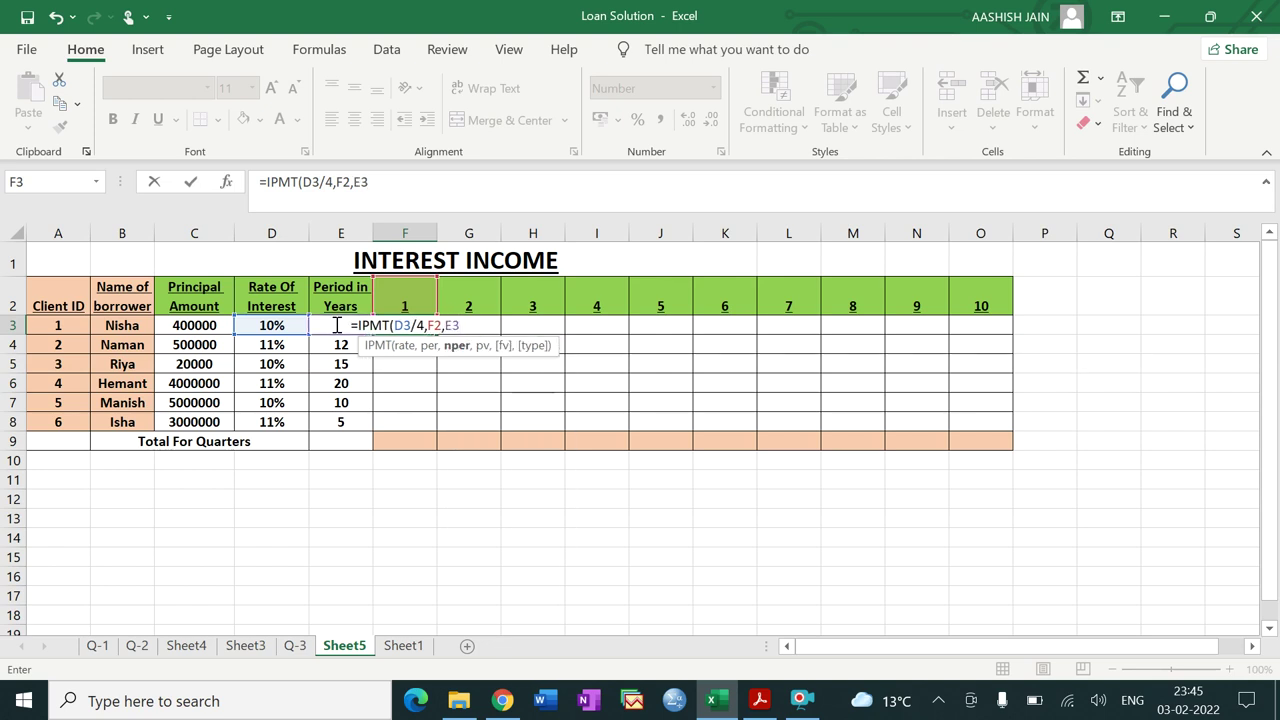
pyautogui.write('*')
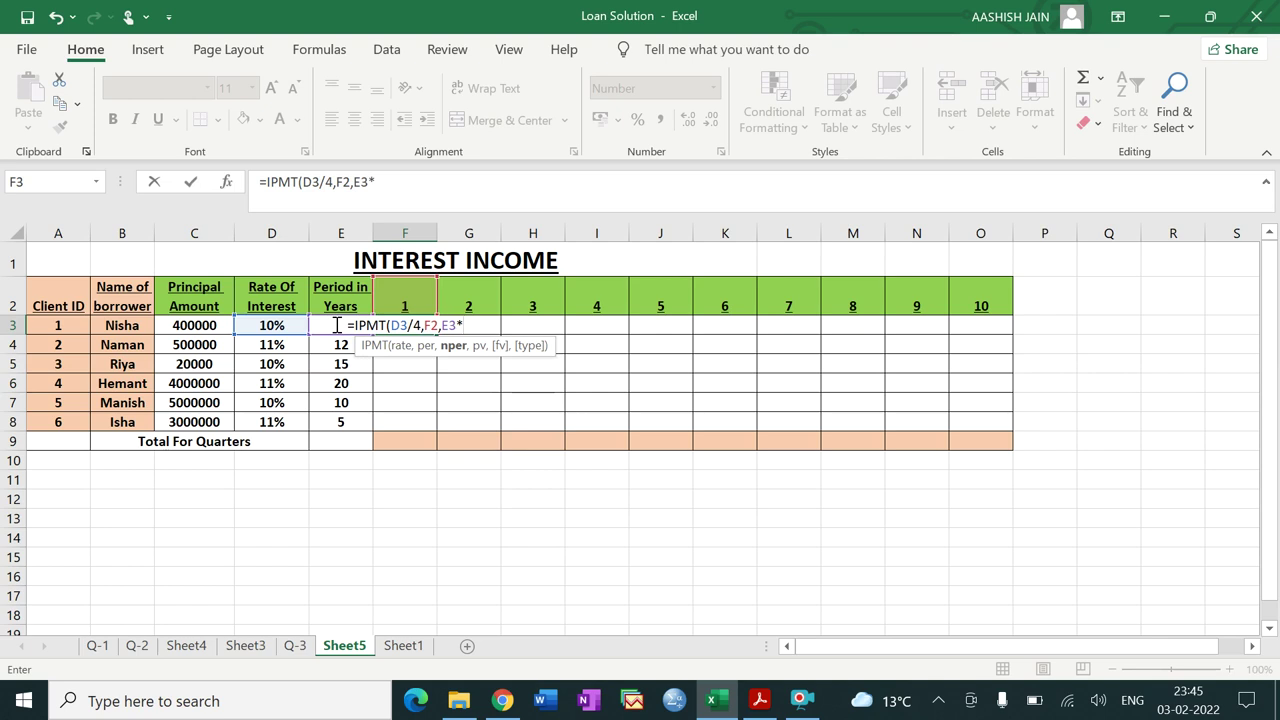
pyautogui.write('4,-')
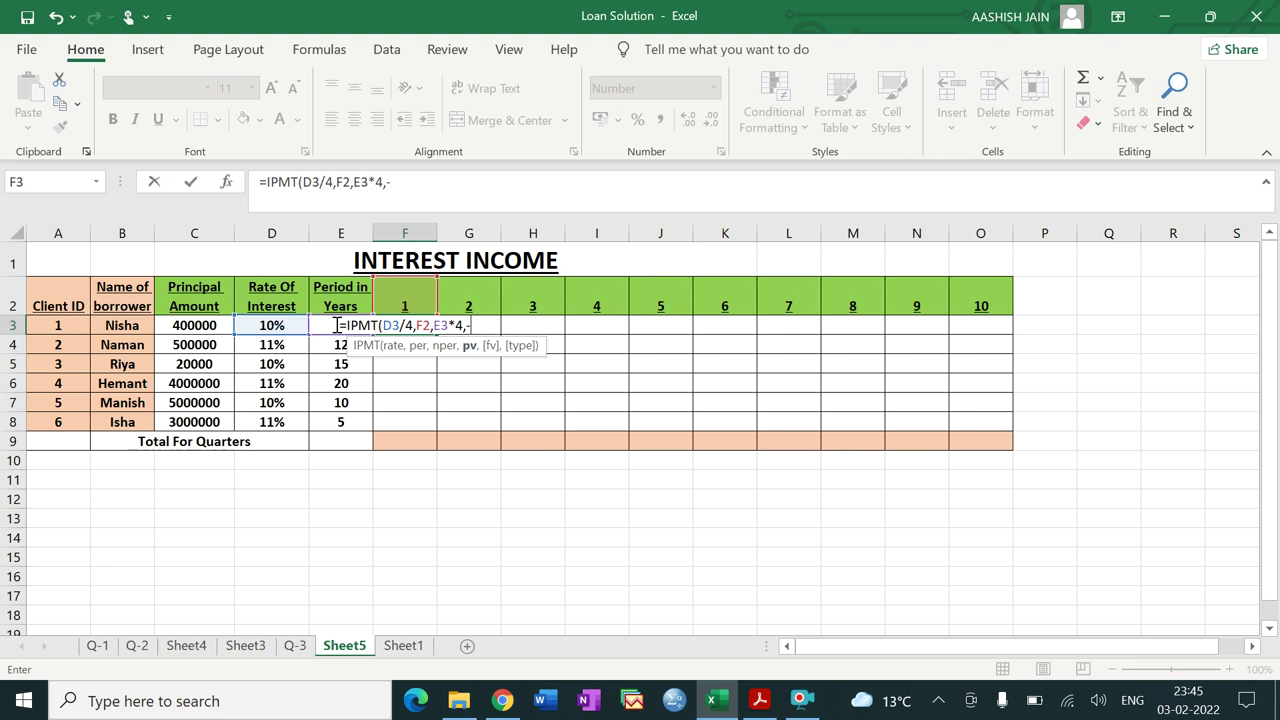
pyautogui.click(188, 326)
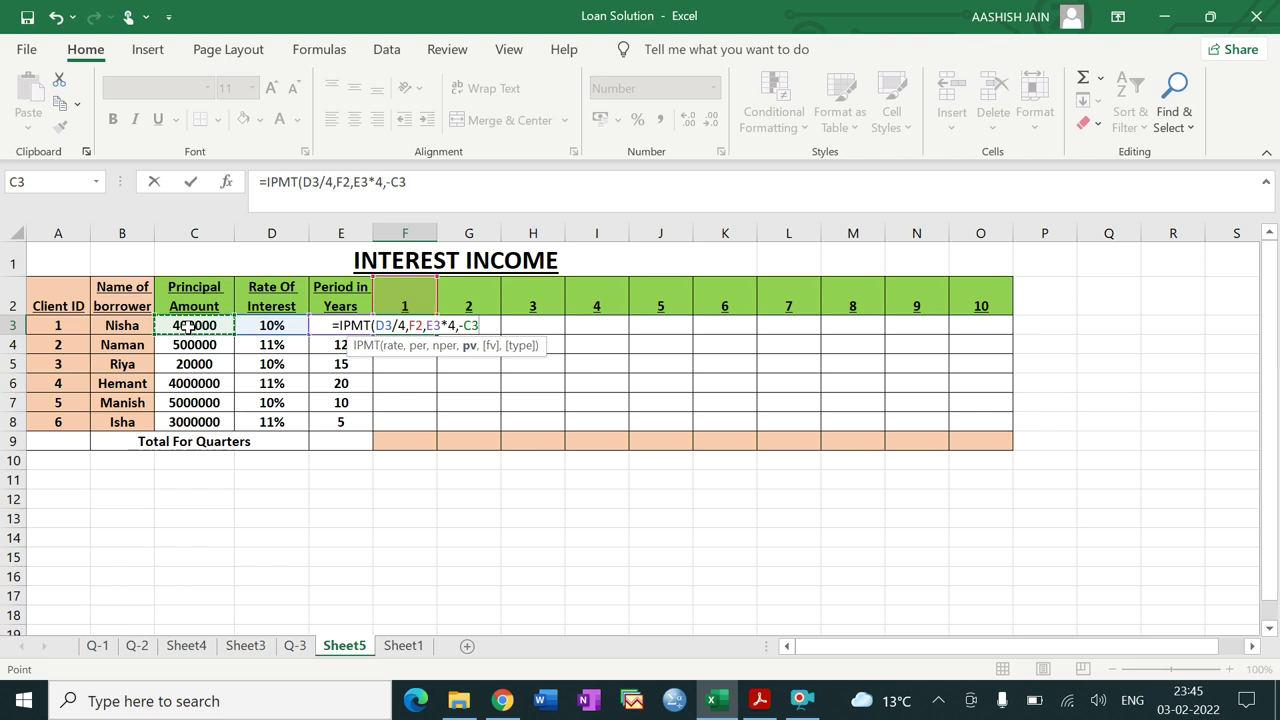
pyautogui.write(')')
pyautogui.press('Return')
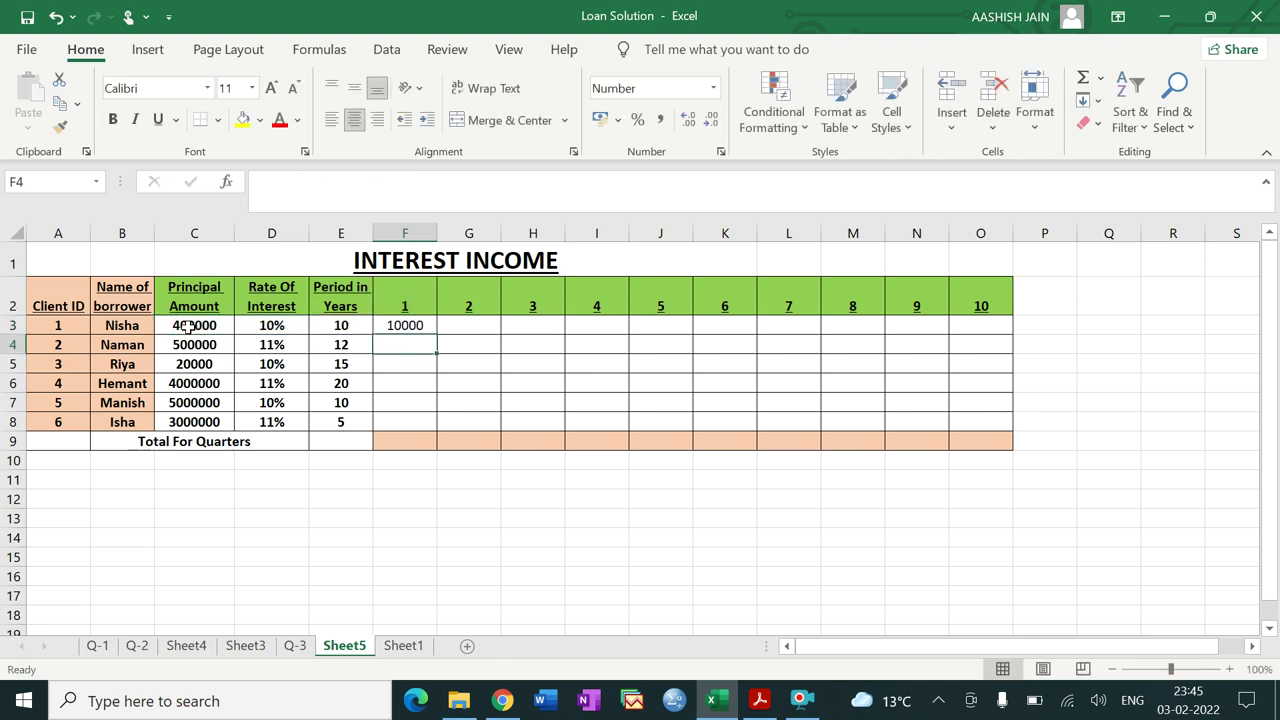
# Lock the rate and principal columns and the period row in F3's formula, making it =IPMT($D3/4,F$2,E3*4,-$C3)
pyautogui.click(405, 325)
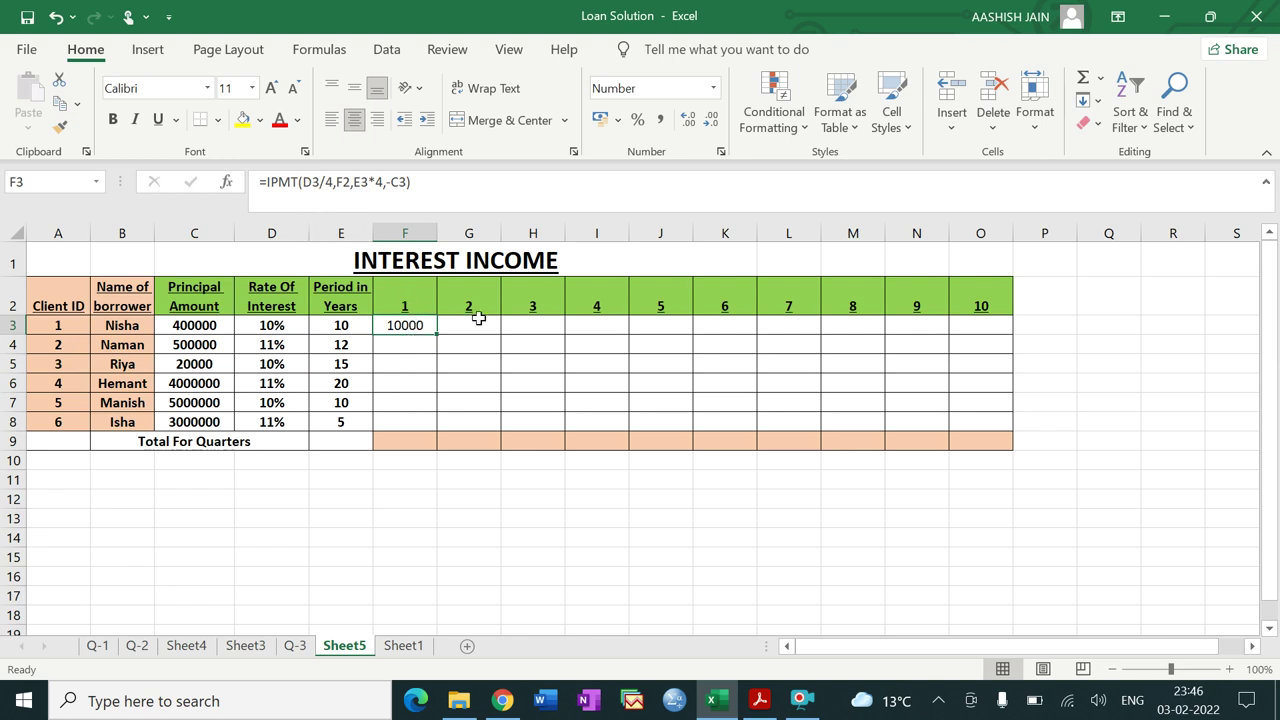
pyautogui.click(307, 183)
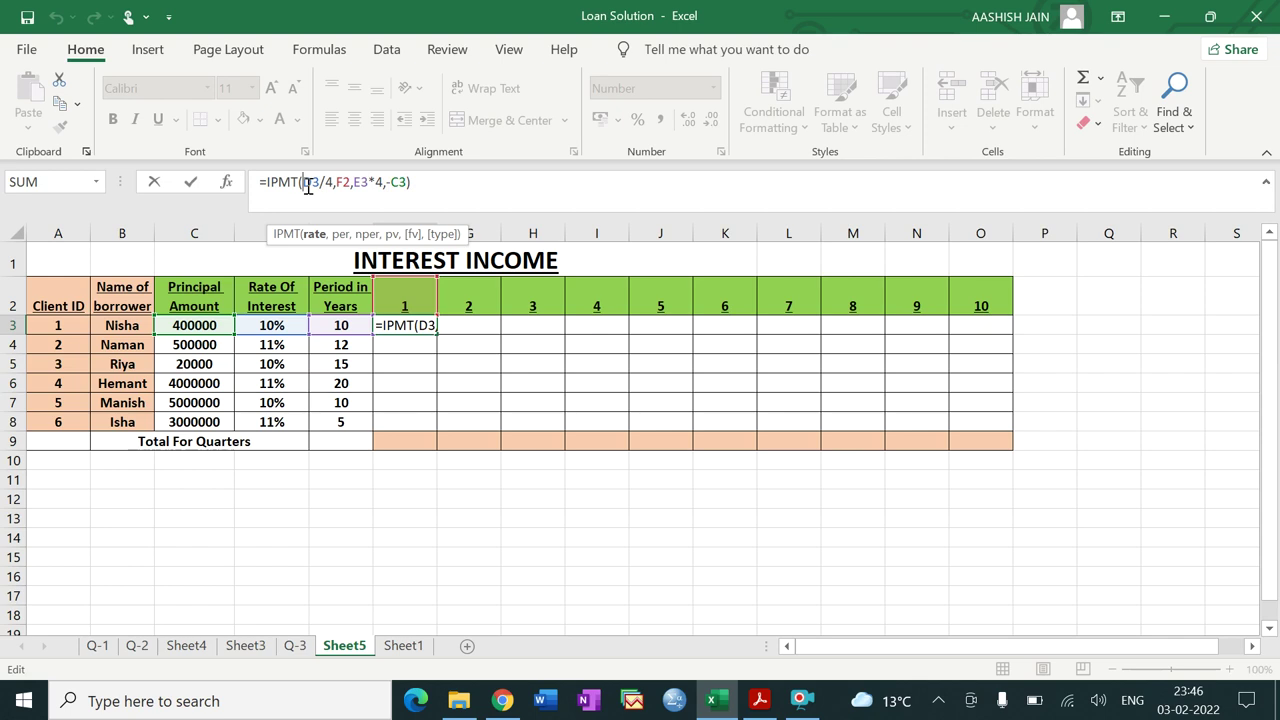
pyautogui.write('$')
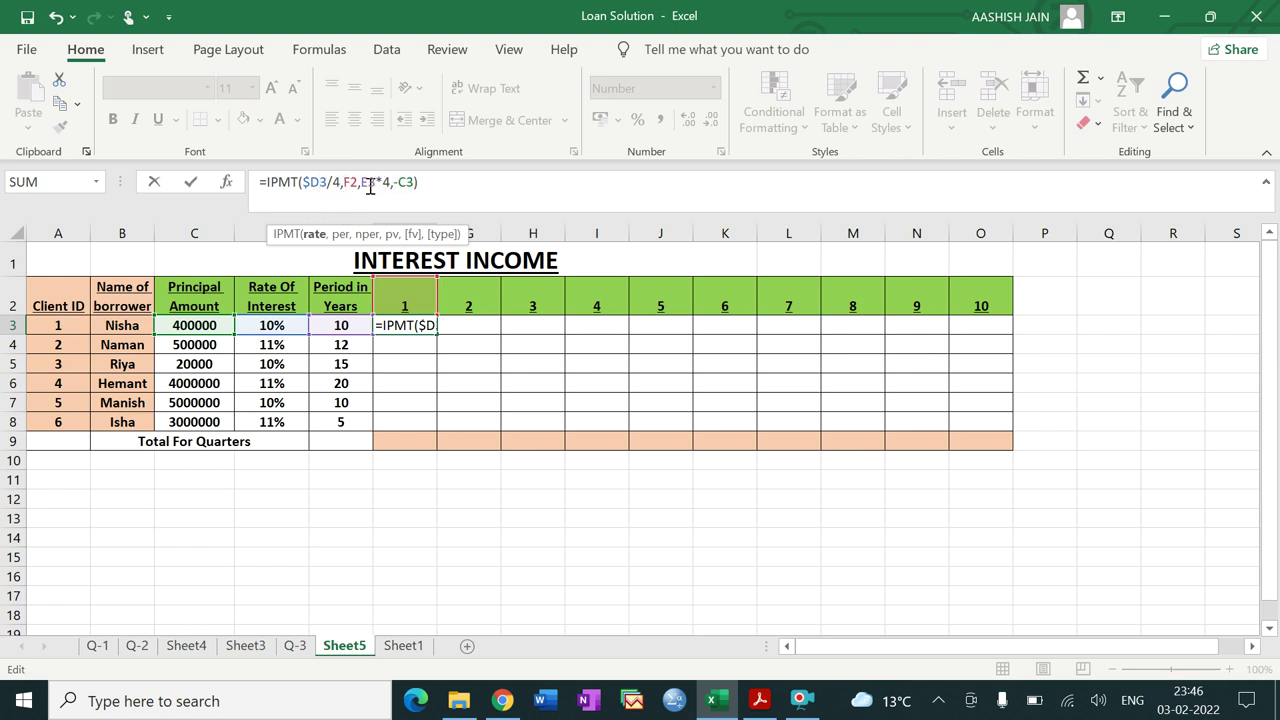
pyautogui.click(347, 188)
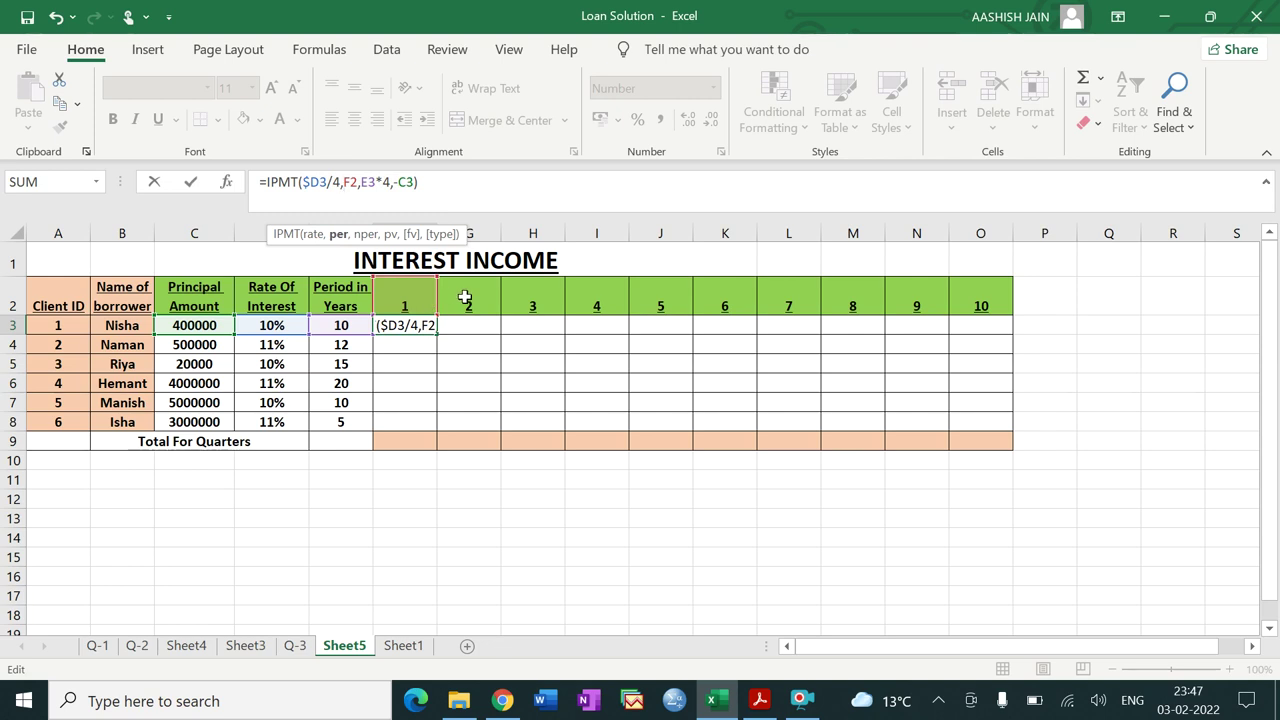
pyautogui.click(350, 185)
pyautogui.write('$')
pyautogui.click(369, 183)
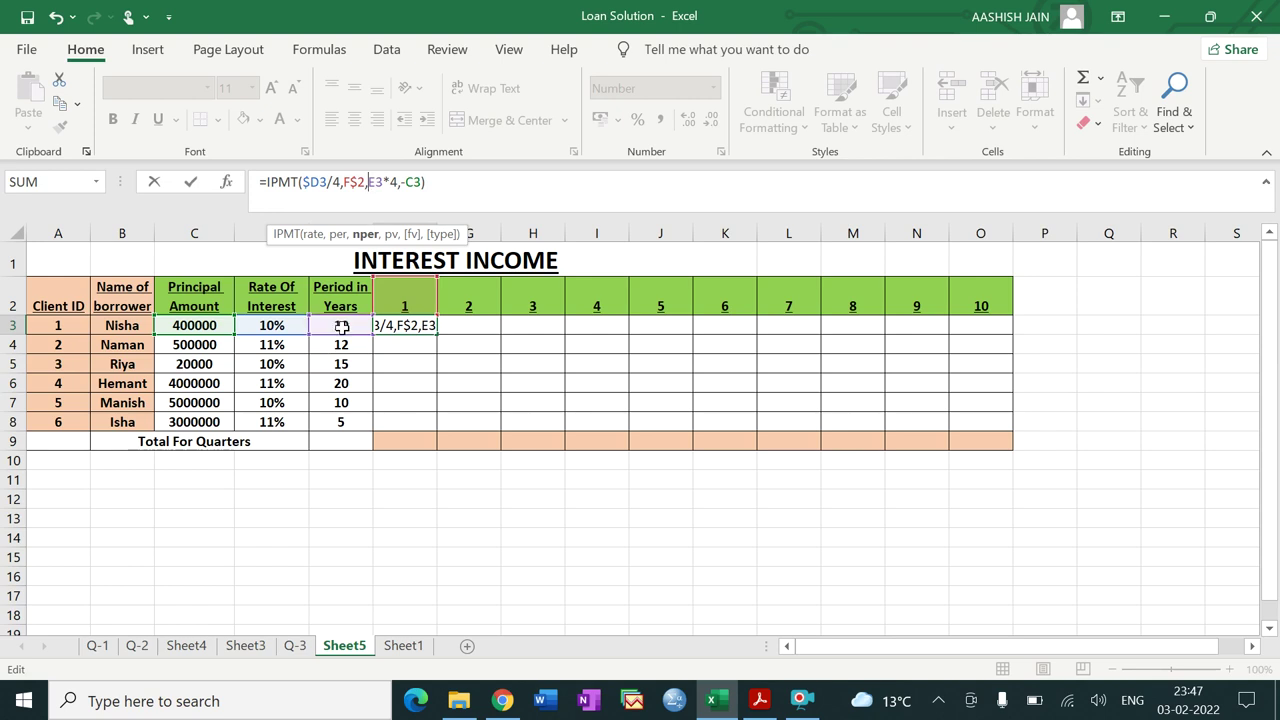
pyautogui.click(384, 186)
pyautogui.press('Right')
pyautogui.press('Right')
pyautogui.press('Right')
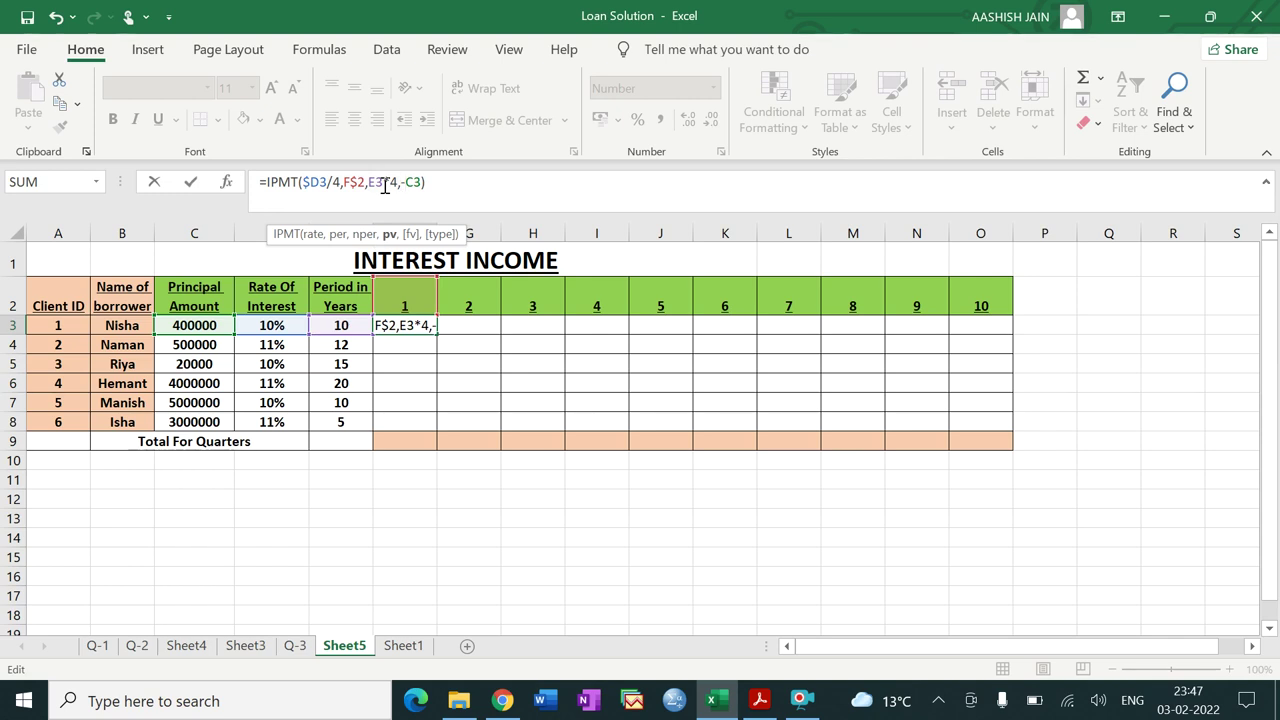
pyautogui.write('$')
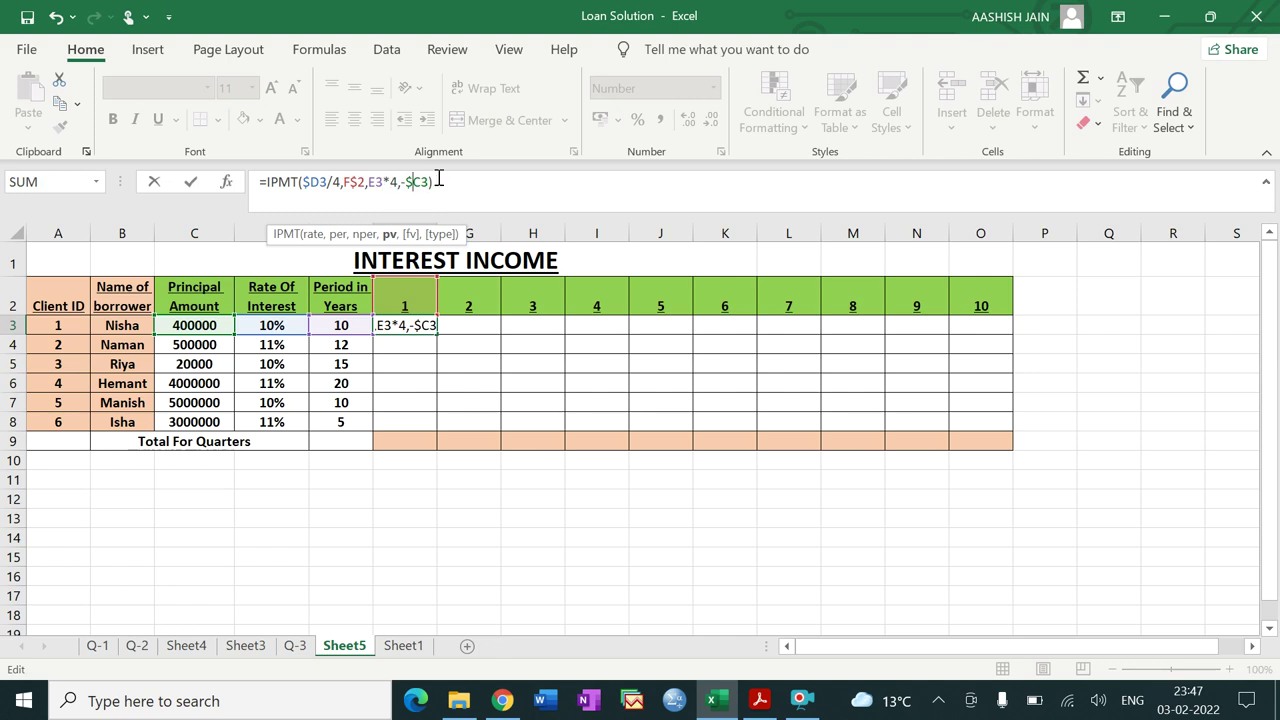
pyautogui.press('Return')
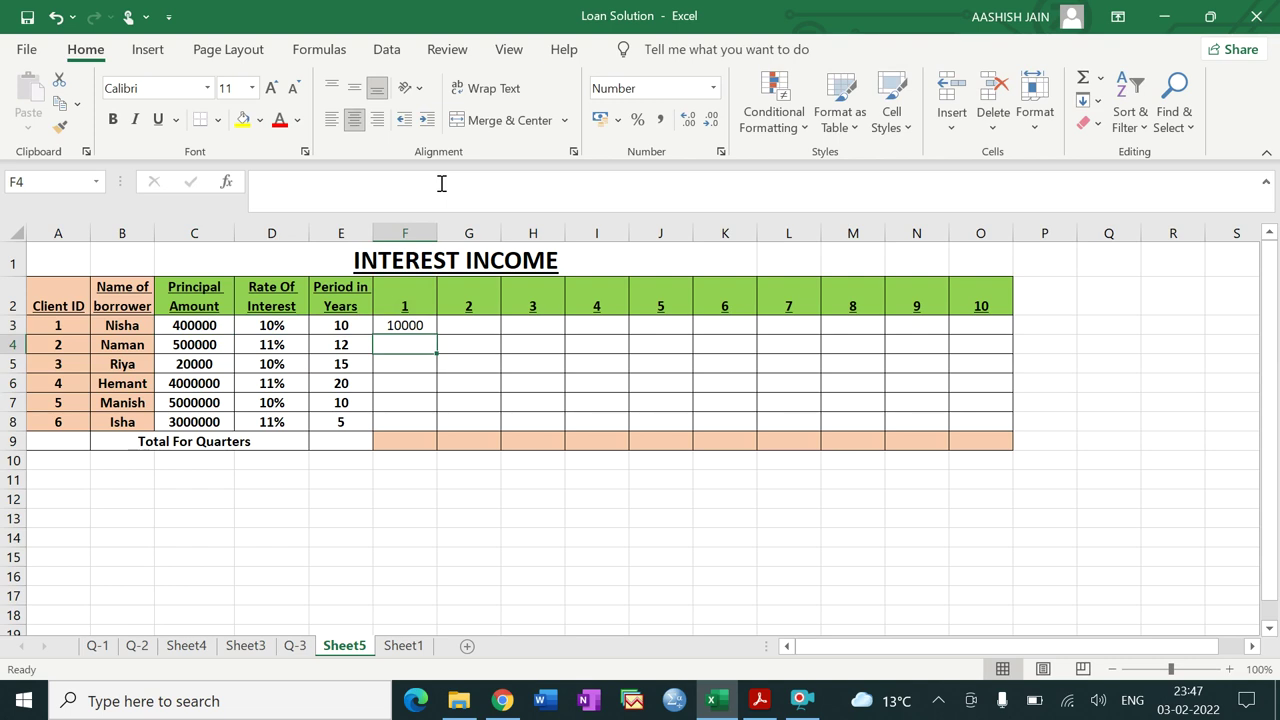
# Unlock the principal reference in F3's formula, making it =IPMT($D3/4,F$2,E3*4,-C3), and fill it across the row to O3
pyautogui.click(400, 326)
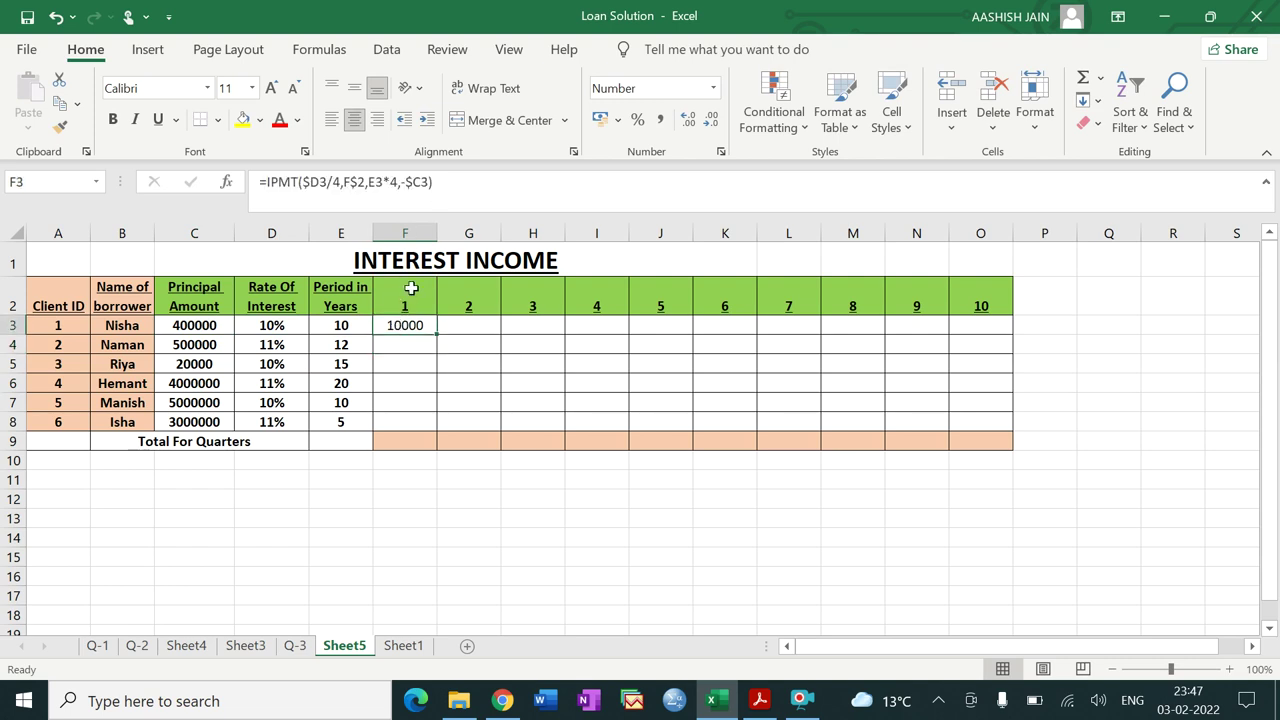
pyautogui.click(414, 185)
pyautogui.press('F4')
pyautogui.press('F4')
pyautogui.press('F4')
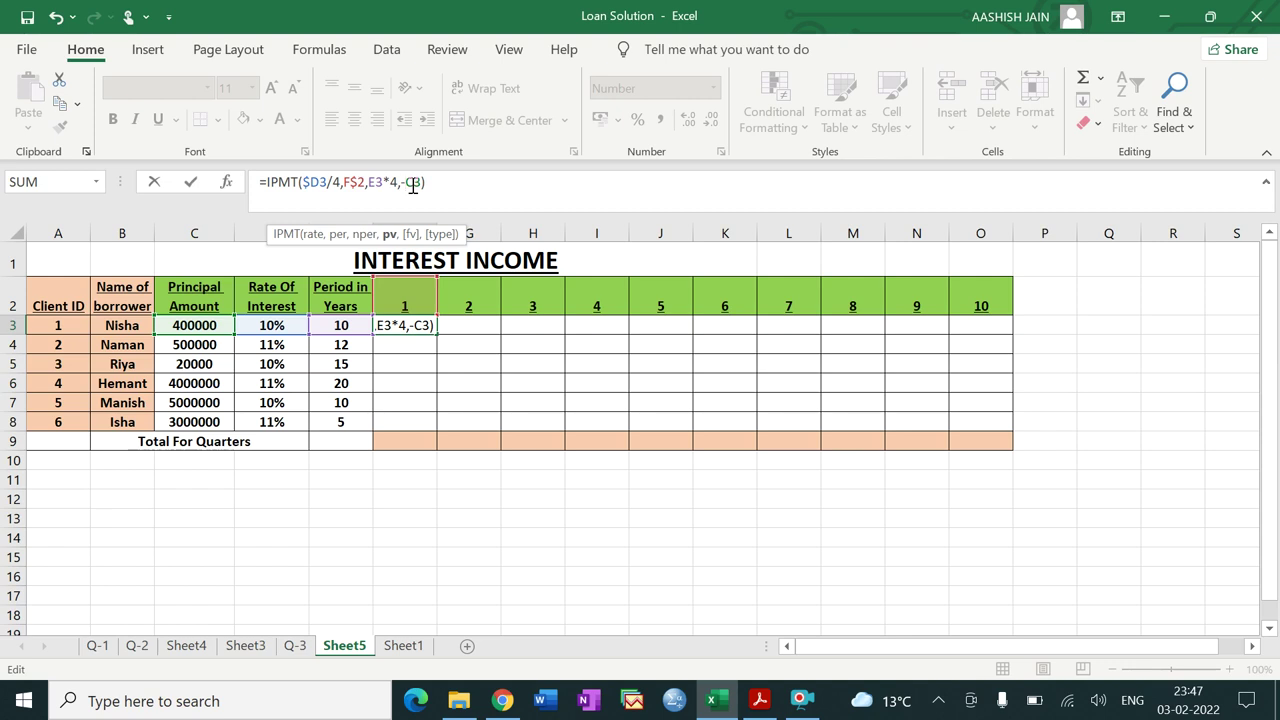
pyautogui.press('Return')
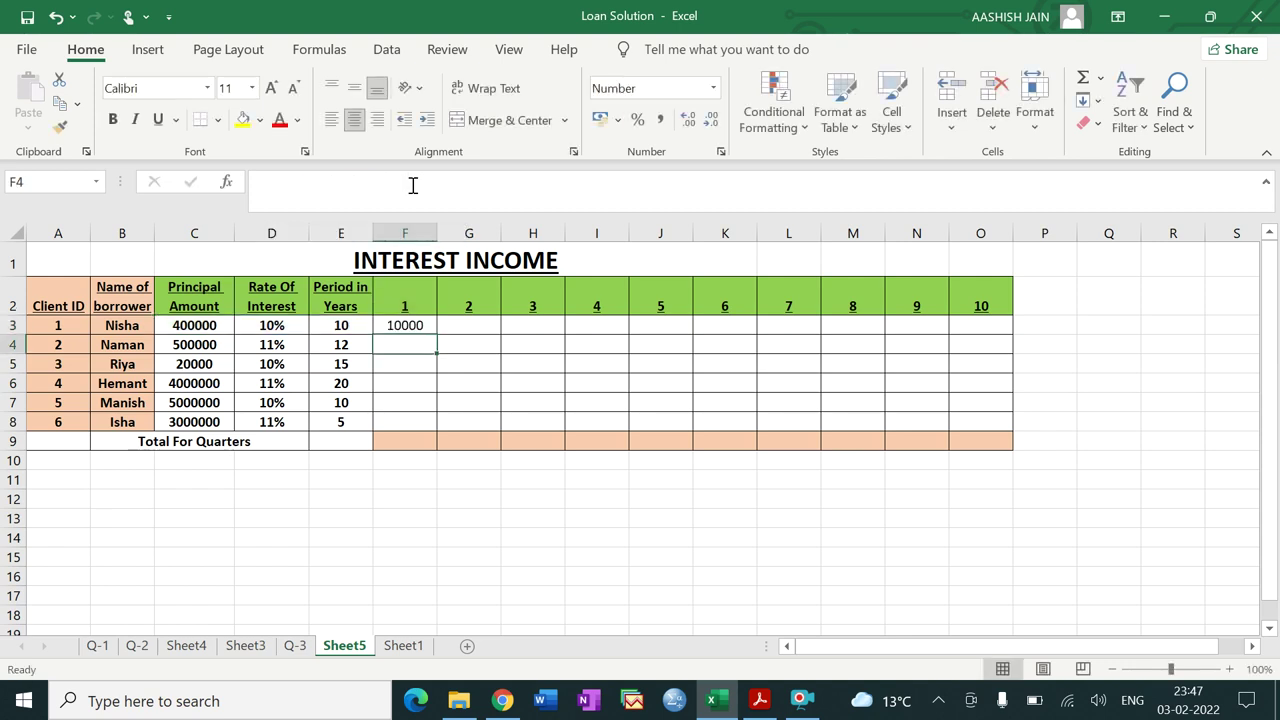
pyautogui.click(415, 324)
pyautogui.moveTo(437, 334); pyautogui.dragTo(988, 327)
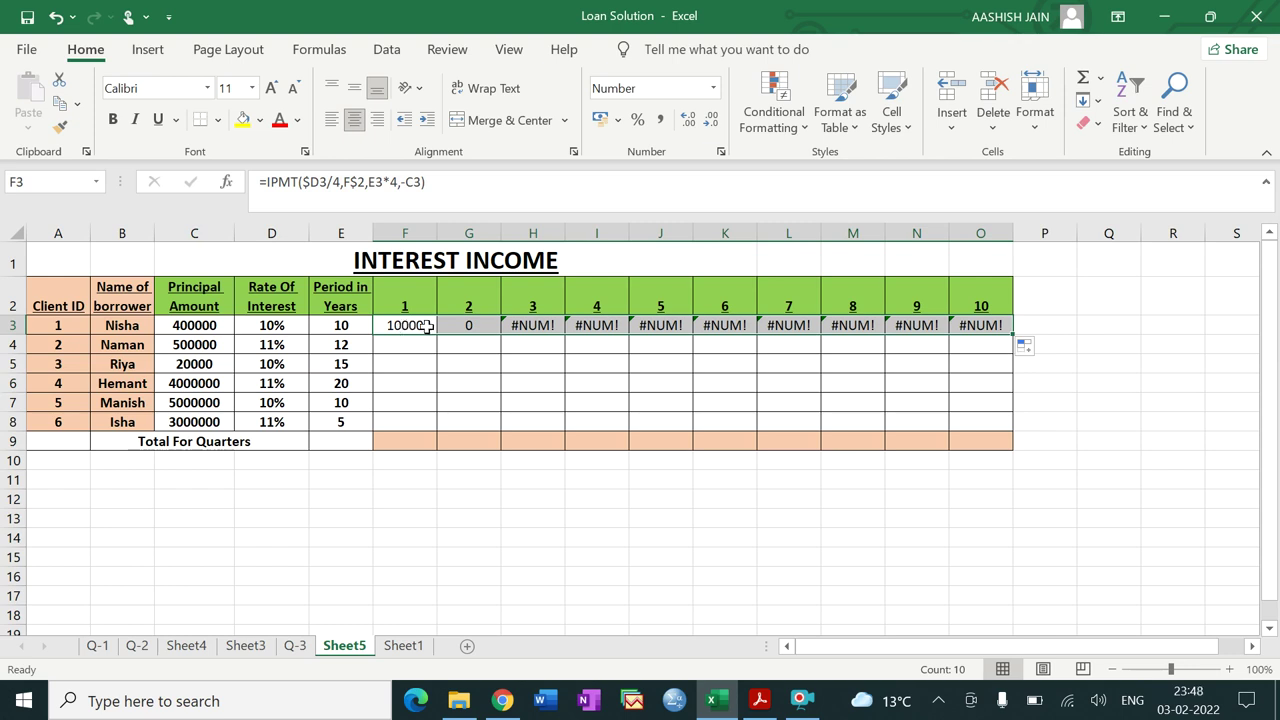
# Compare the formulas in F3 and G3 to examine how each cell reference shifts from quarter 1 to quarter 2
pyautogui.click(455, 327)
pyautogui.press('Left')
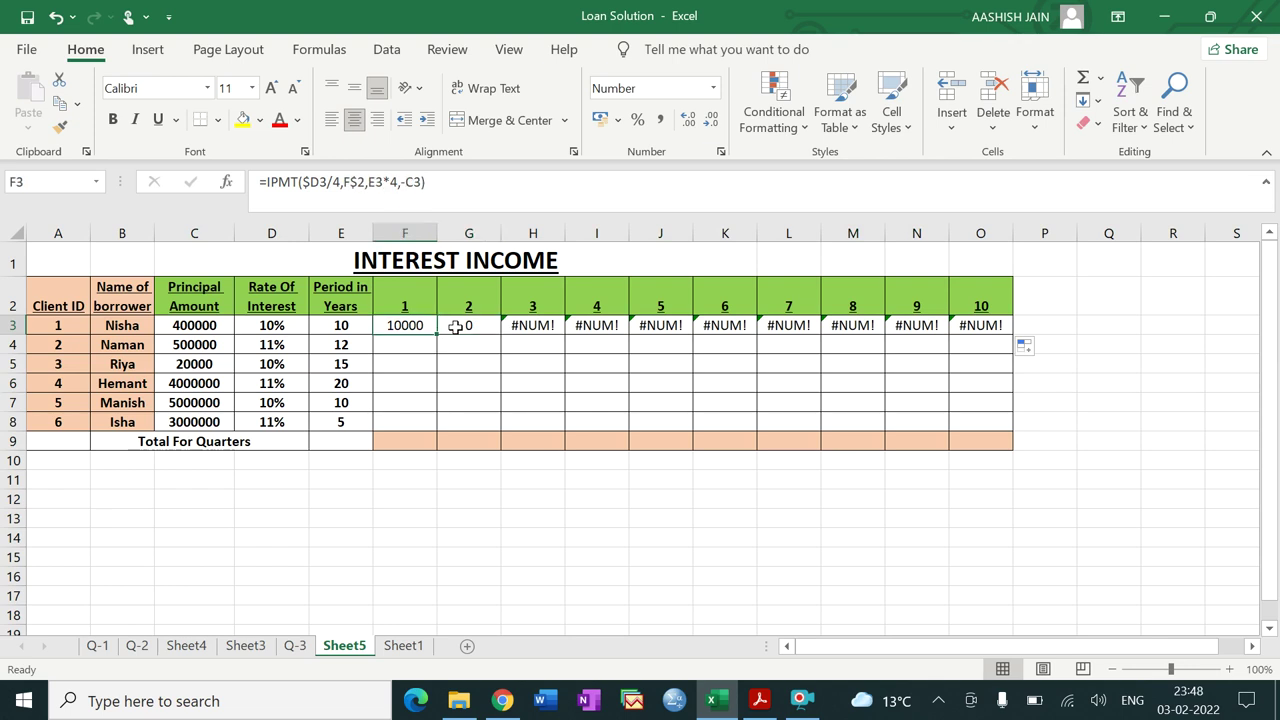
pyautogui.press('Right')
pyautogui.press('Left')
pyautogui.press('Right')
pyautogui.press('Left')
pyautogui.press('Right')
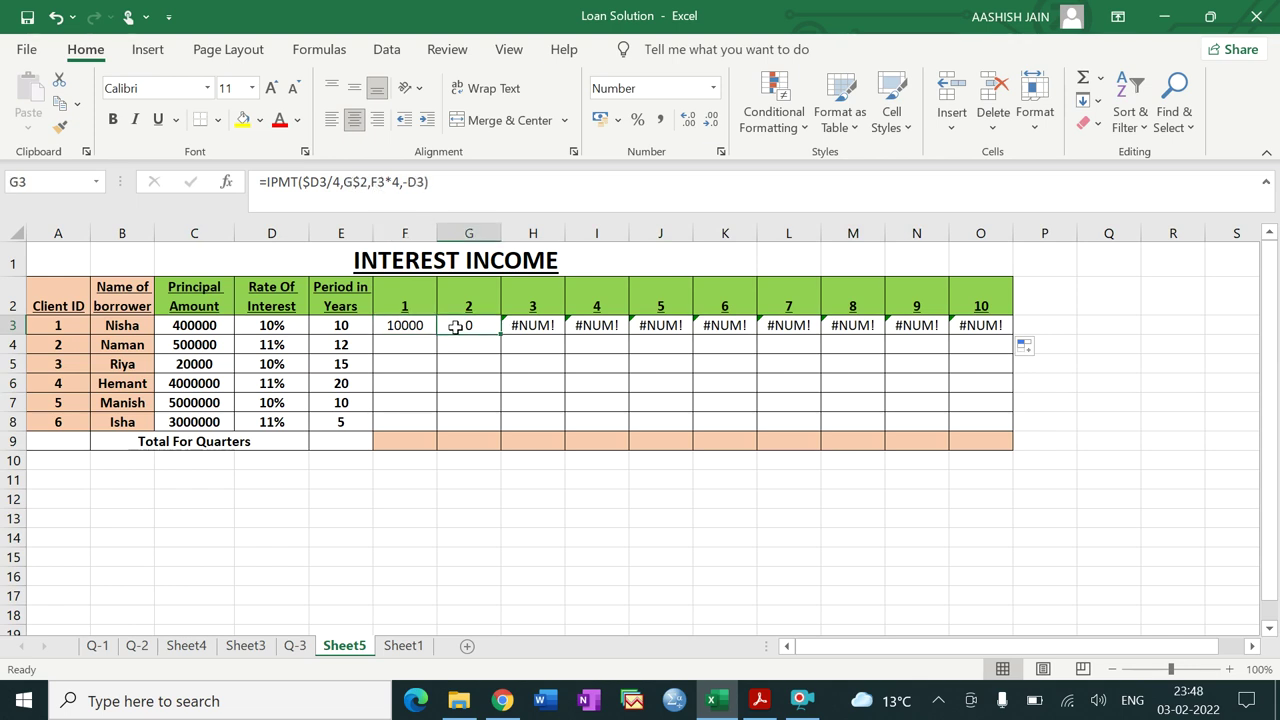
pyautogui.press('Left')
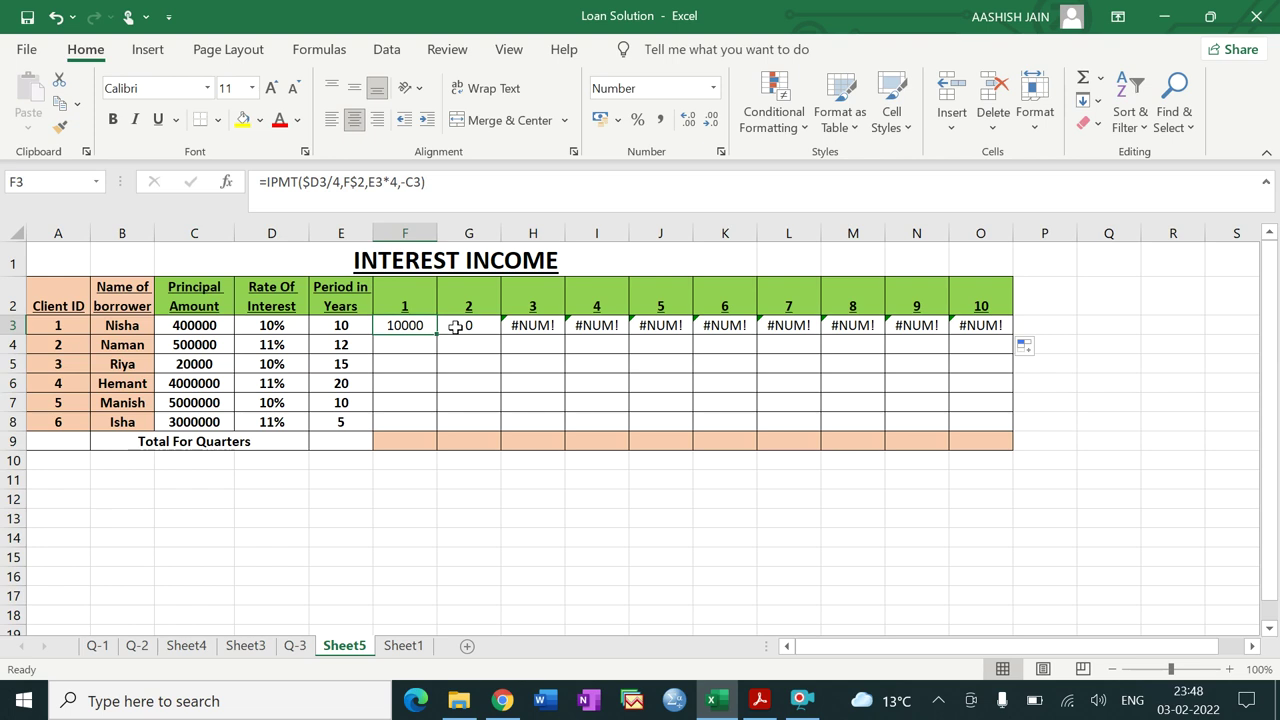
pyautogui.press('Right')
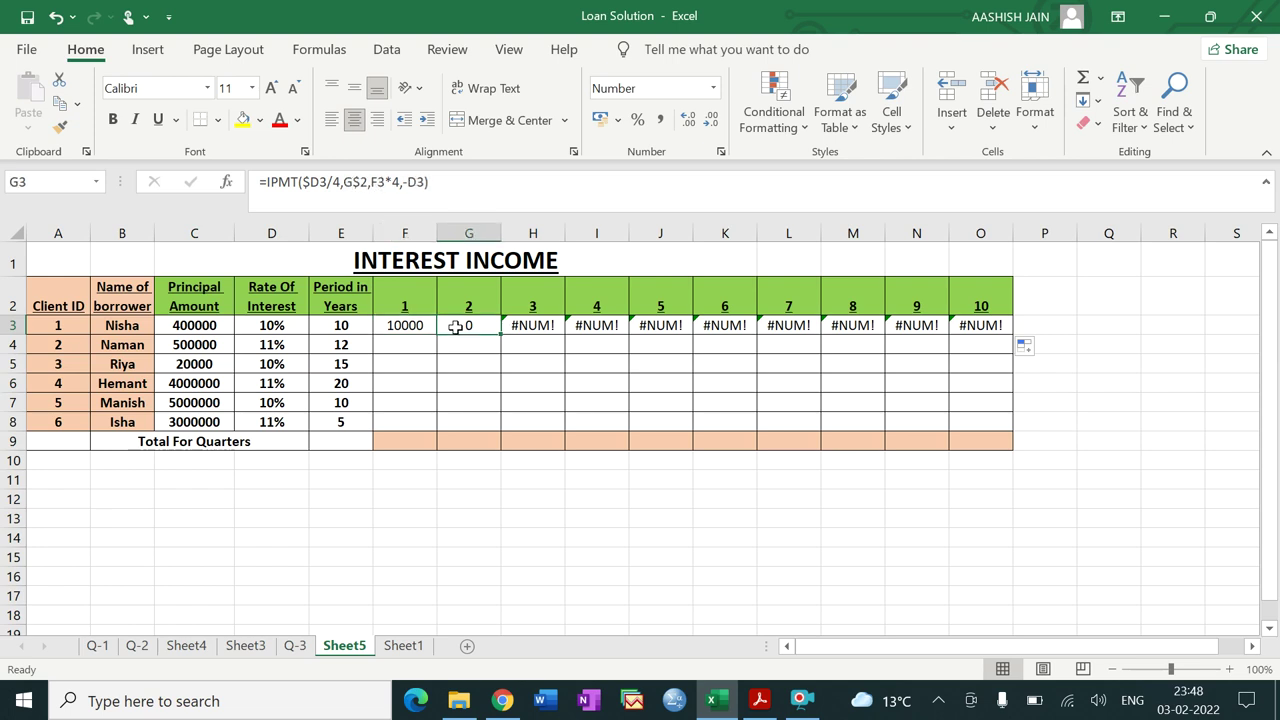
pyautogui.press('Left')
pyautogui.press('Right')
# Lock the principal column in F3's formula, making it =IPMT($D3/4,F$2,E3*4,-$C3), and fill it across to quarter 9 in N3
pyautogui.click(406, 325)
pyautogui.click(405, 182)
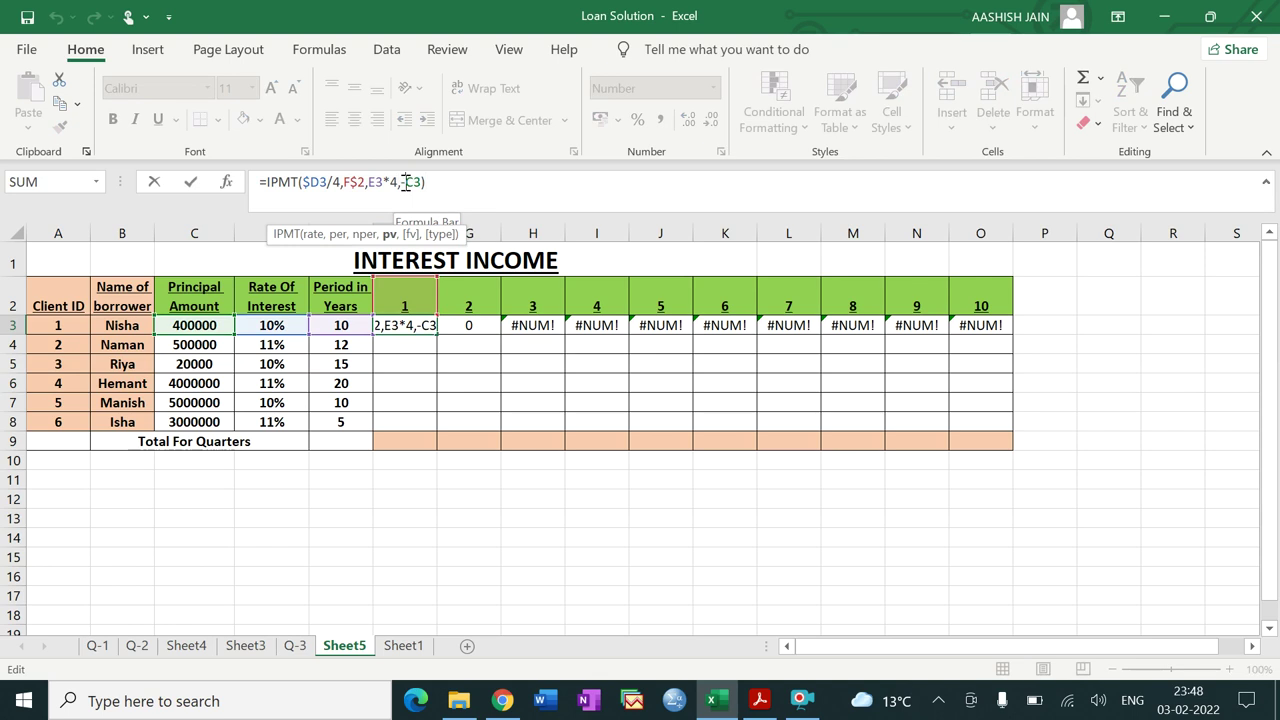
pyautogui.write('$')
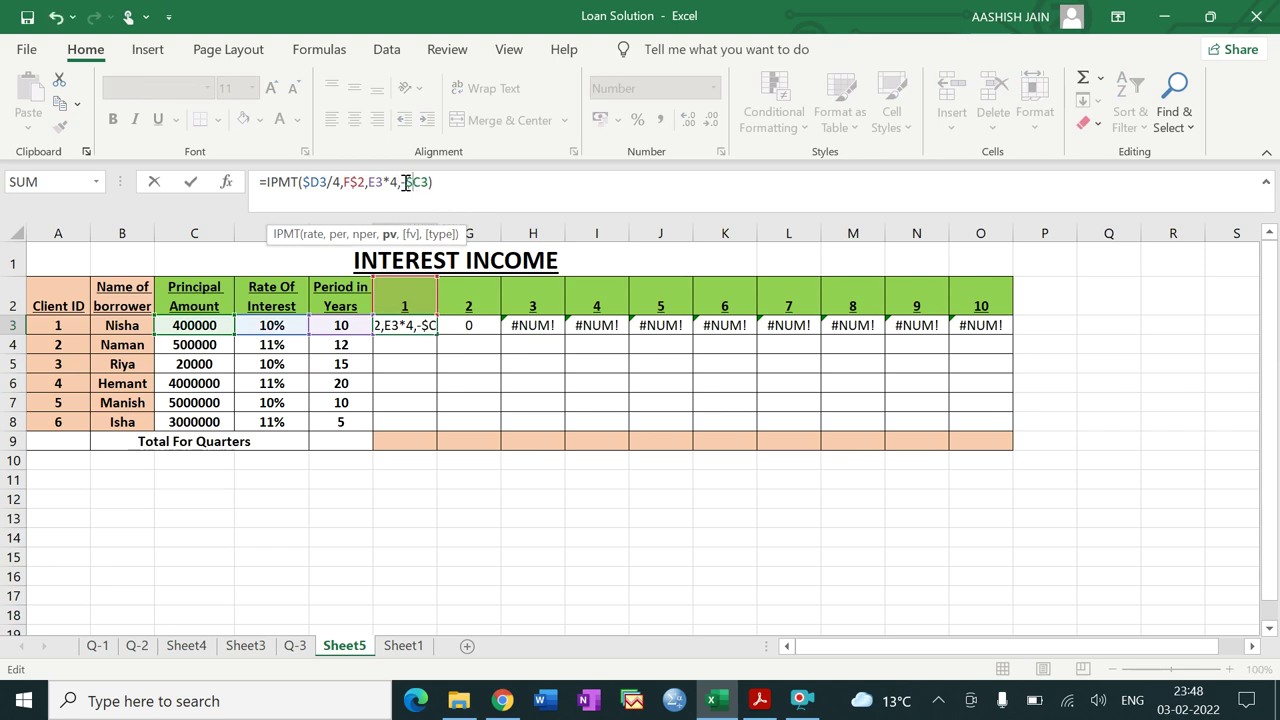
pyautogui.press('Return')
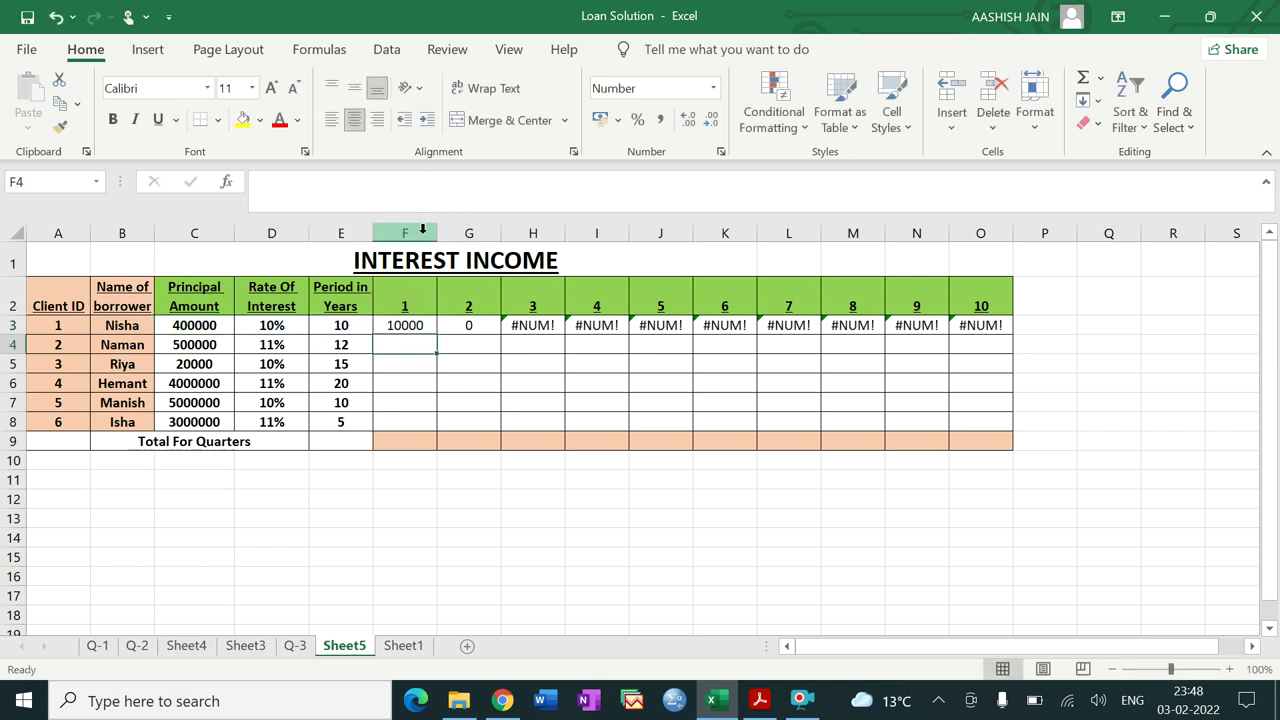
pyautogui.click(418, 328)
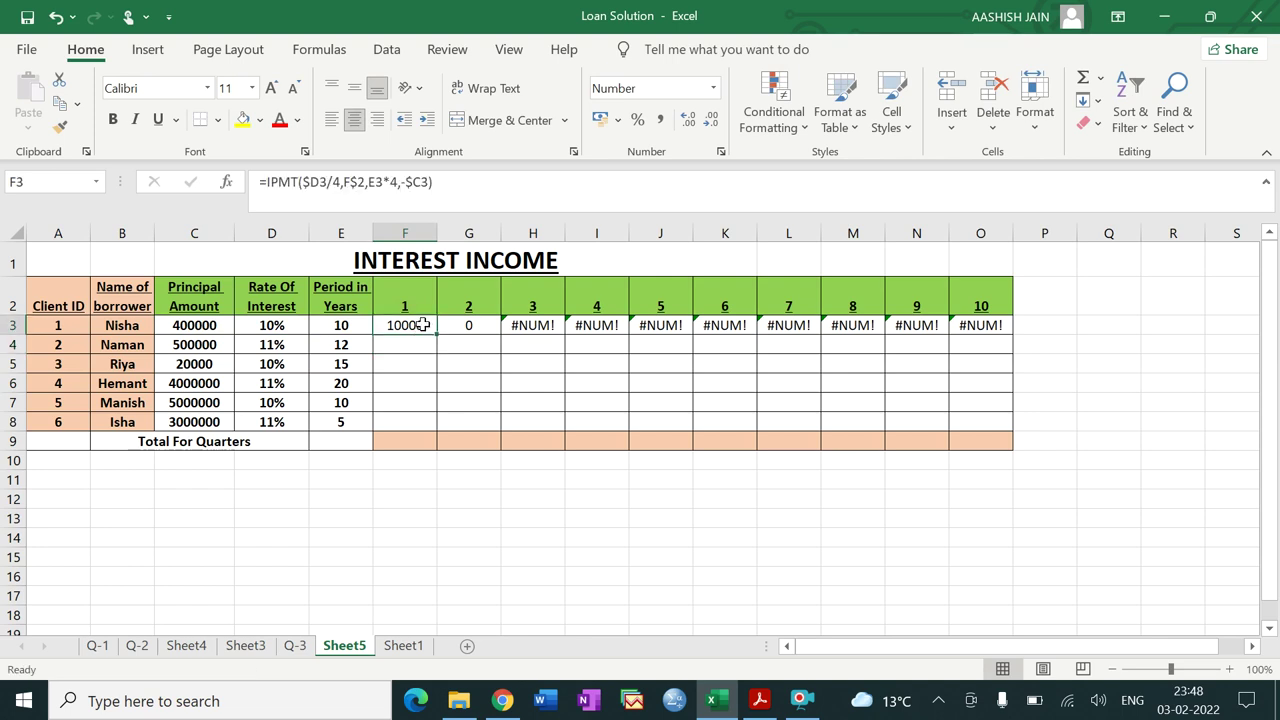
pyautogui.moveTo(437, 335); pyautogui.dragTo(945, 325)
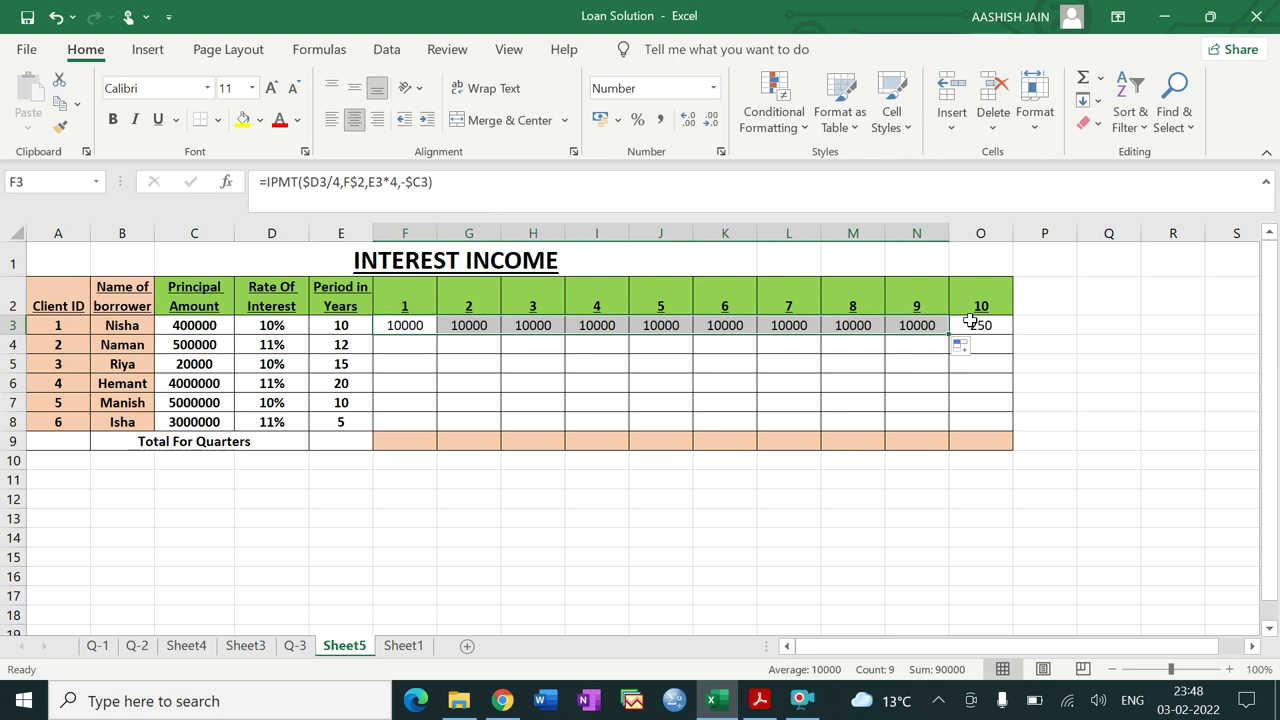
pyautogui.click(707, 372)
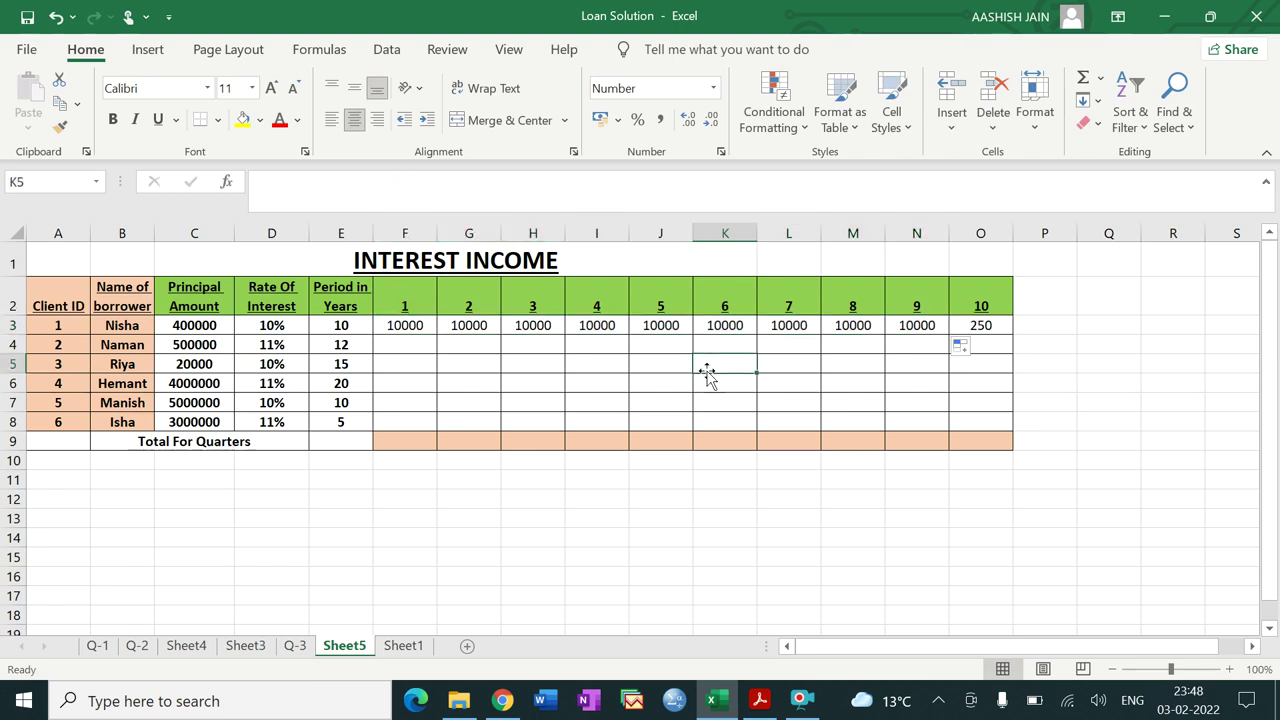
# Check the refilled formula in G3 against F3 for the period-in-years and principal references
pyautogui.click(422, 327)
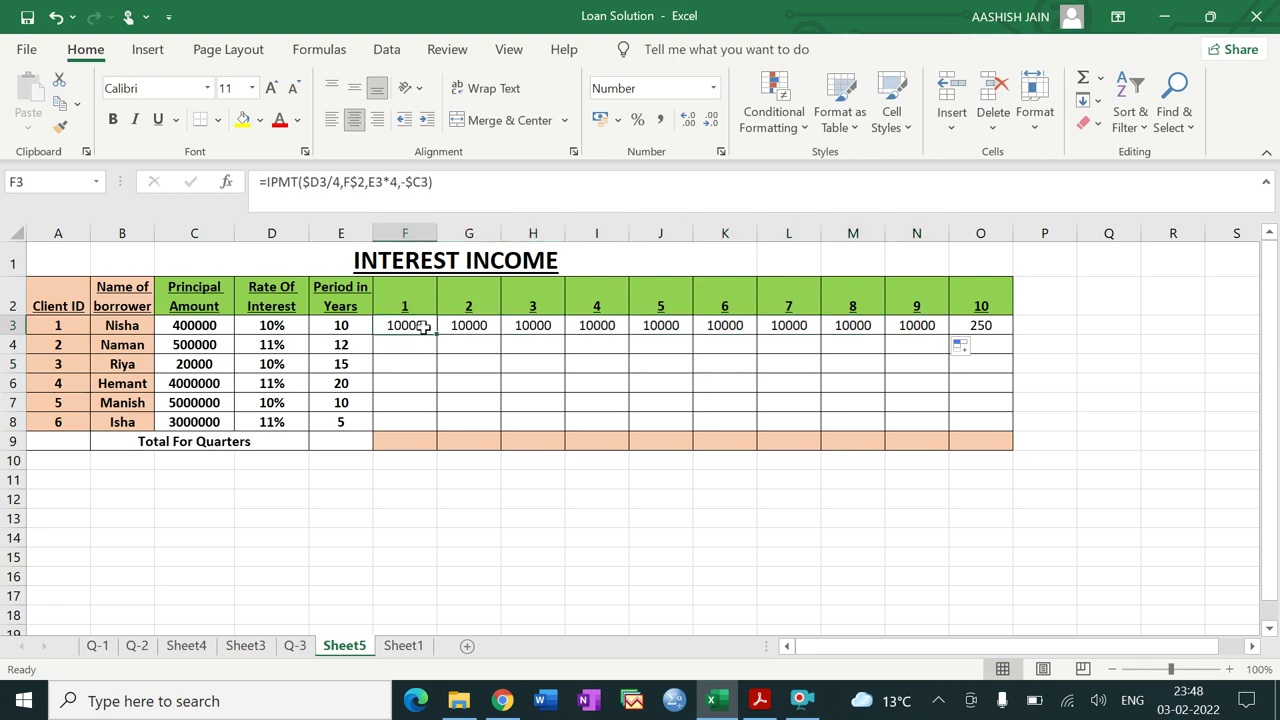
pyautogui.press('Right')
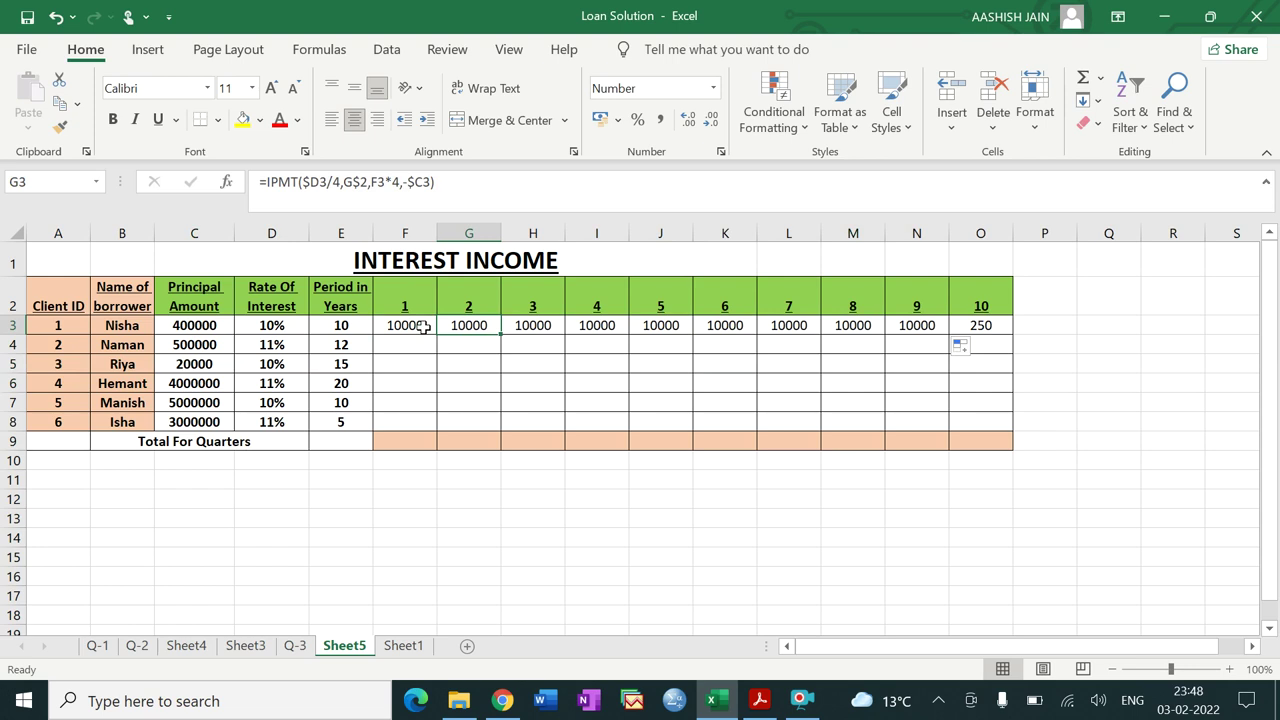
pyautogui.press('Left')
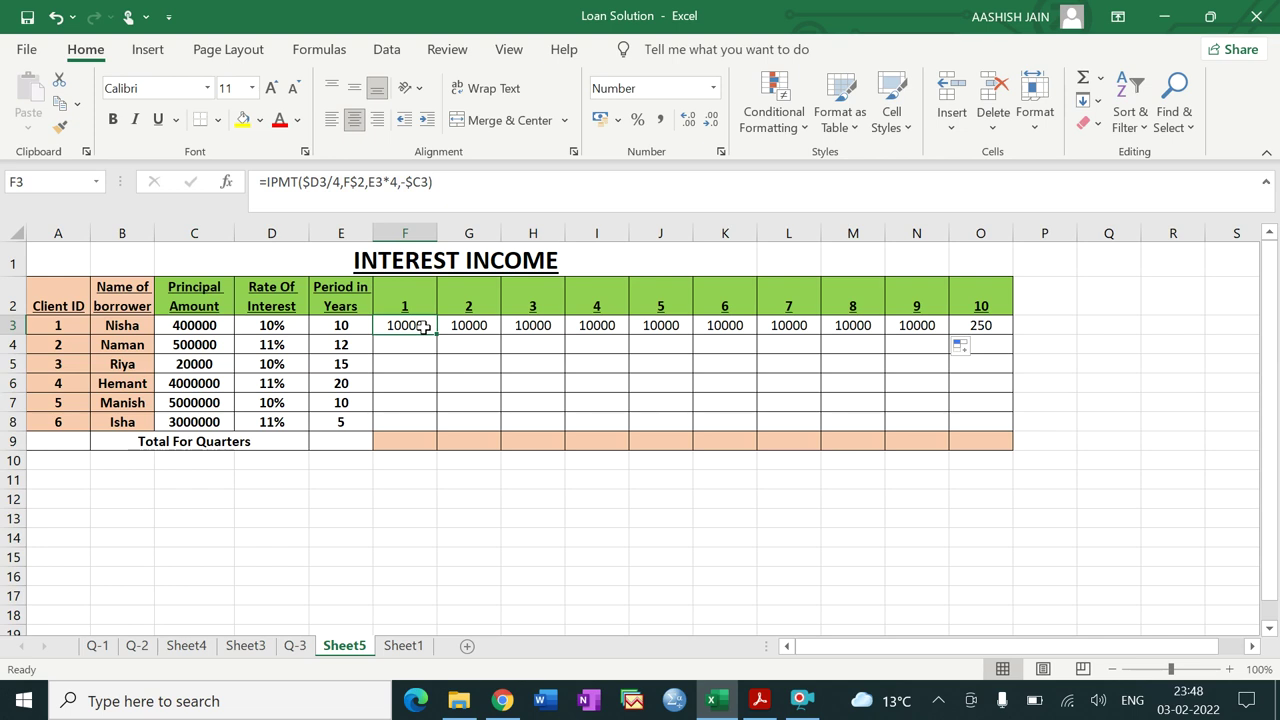
pyautogui.press('Right')
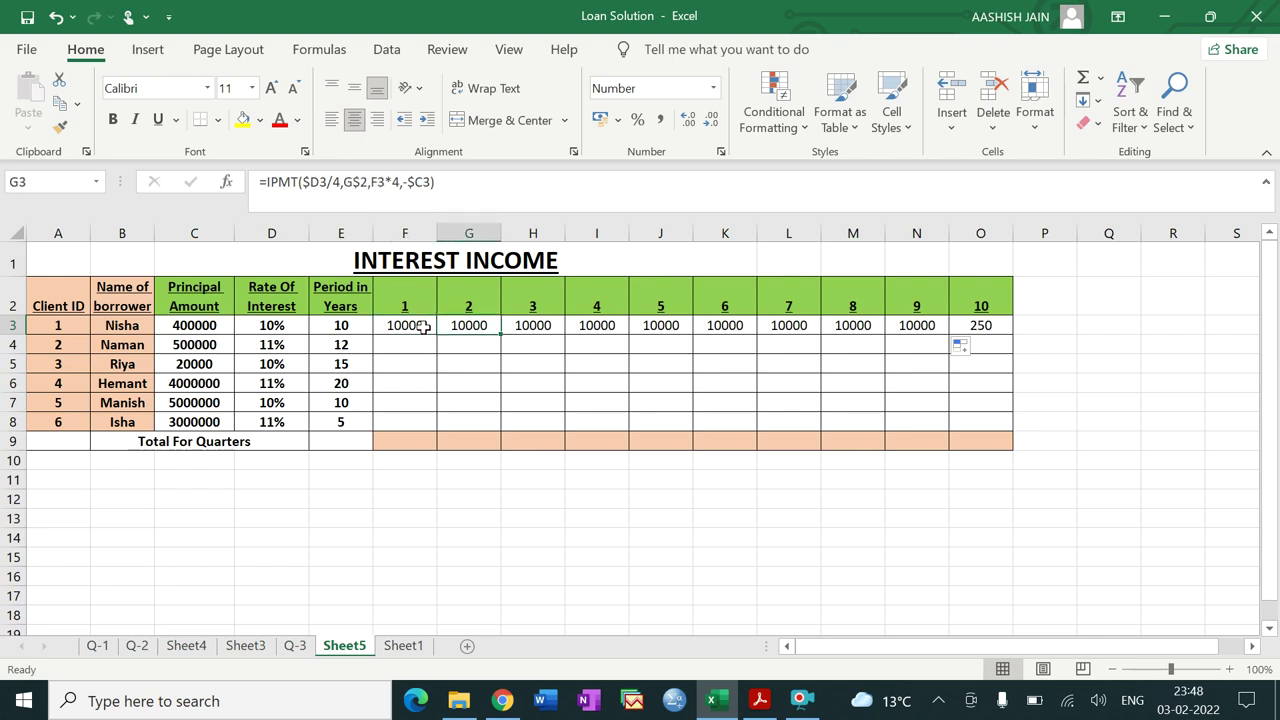
pyautogui.press('Left')
pyautogui.press('Right')
# Edit G3's formula, unlock the principal in F3 to make =IPMT($D3/4,F$2,E3*4,-C3), and fill F3 across to O3
pyautogui.click(413, 180)
pyautogui.press('Return')
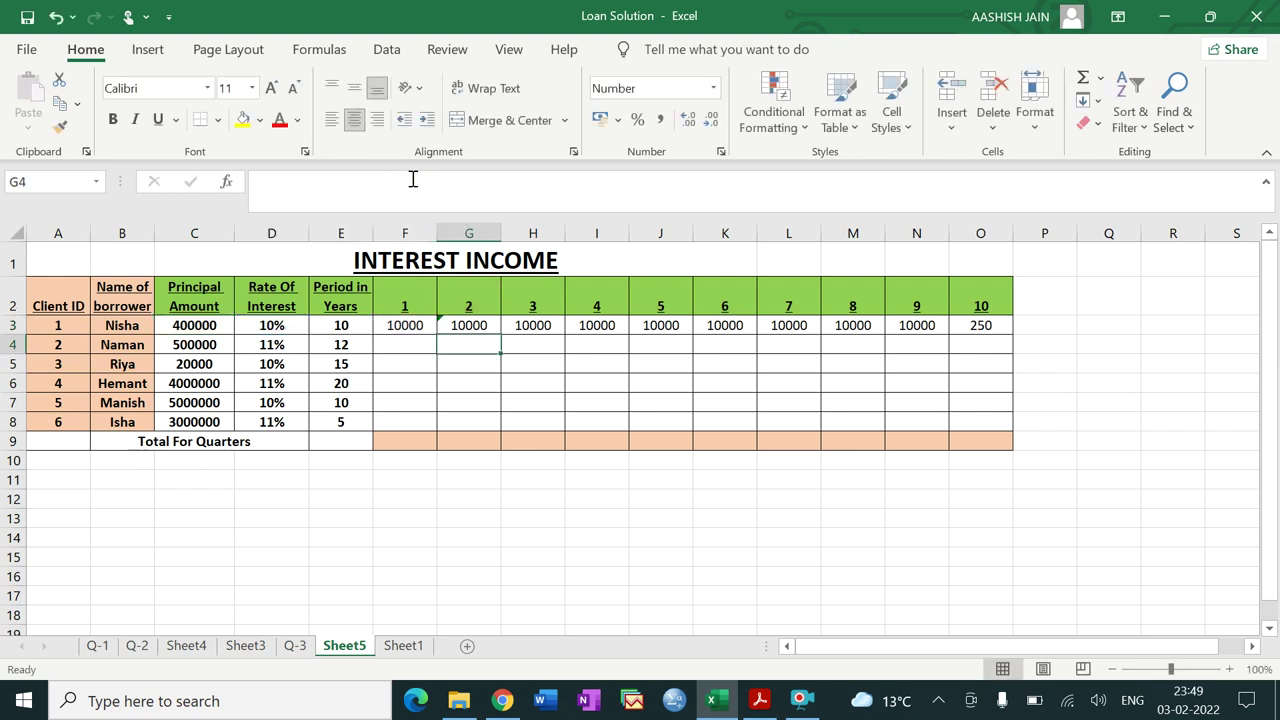
pyautogui.click(424, 326)
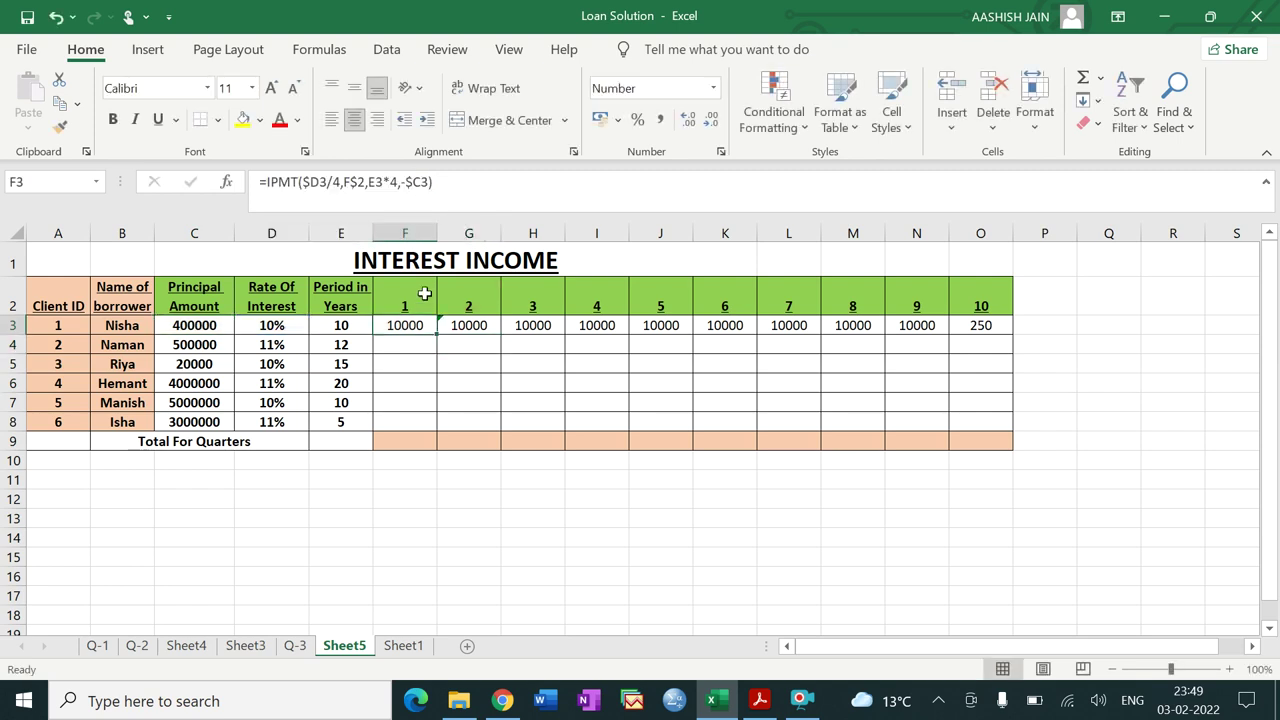
pyautogui.click(410, 186)
pyautogui.press('Return')
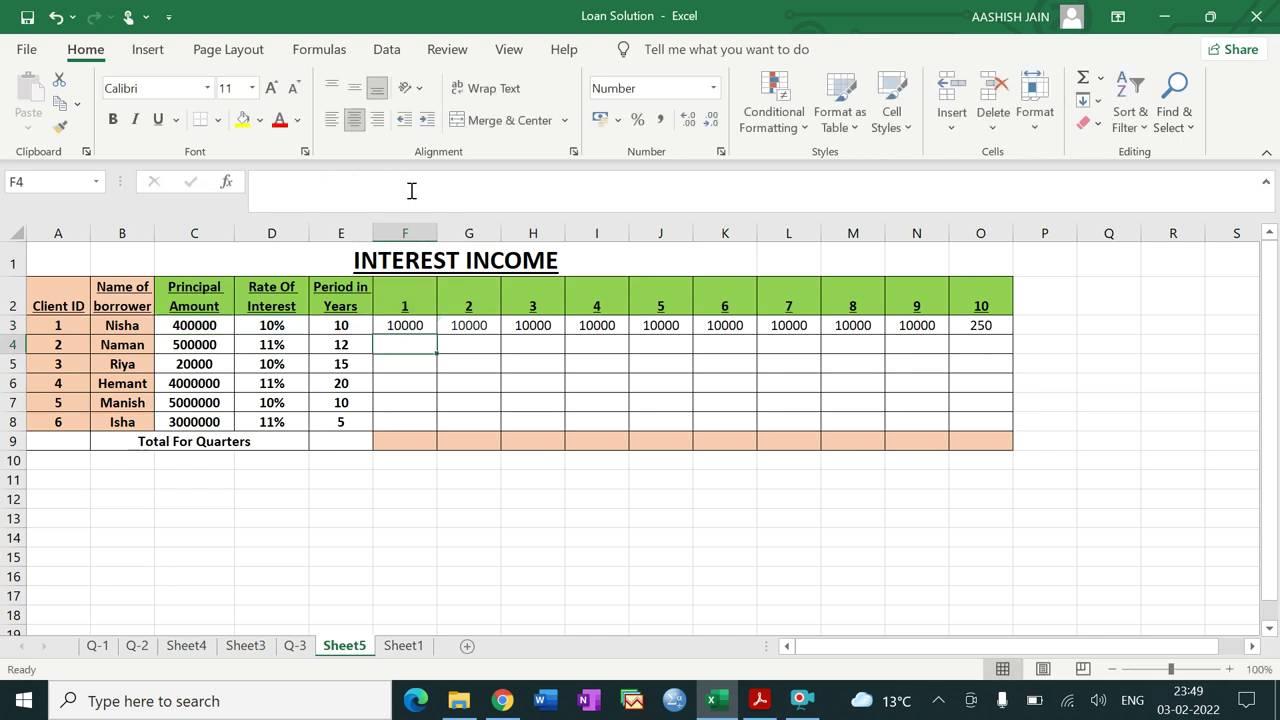
pyautogui.click(423, 330)
pyautogui.moveTo(437, 335); pyautogui.dragTo(982, 328)
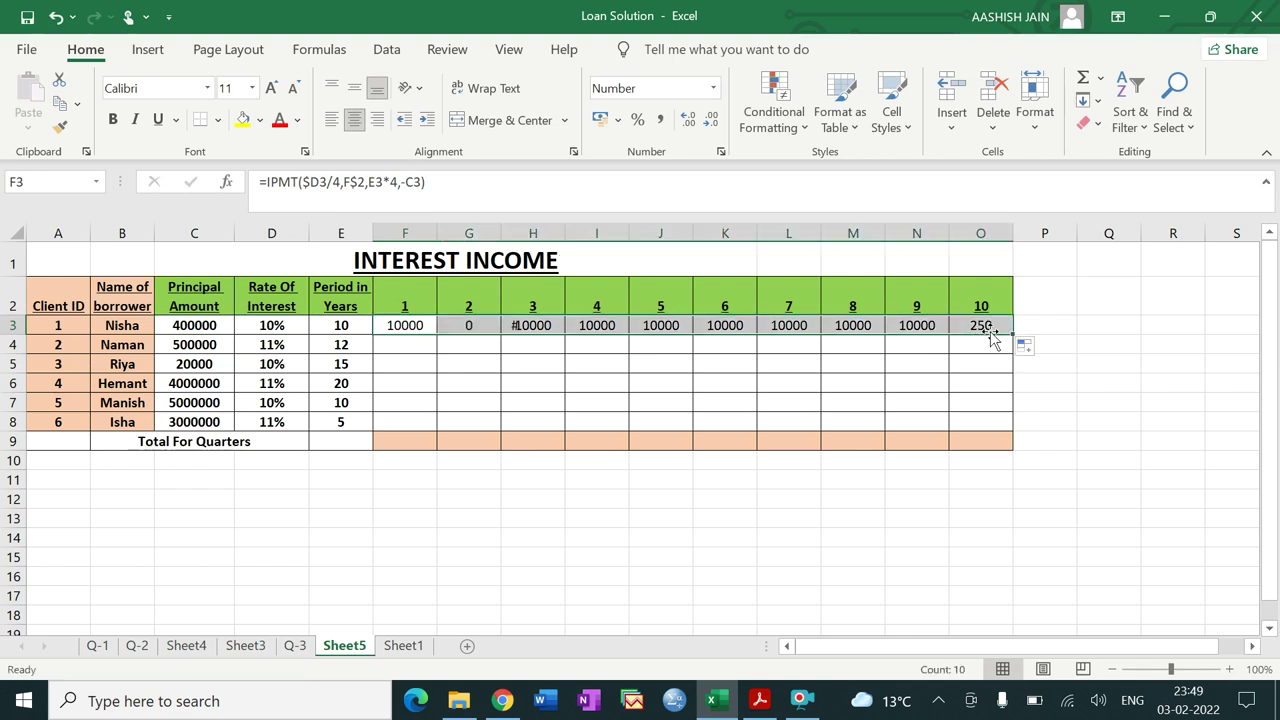
pyautogui.click(716, 396)
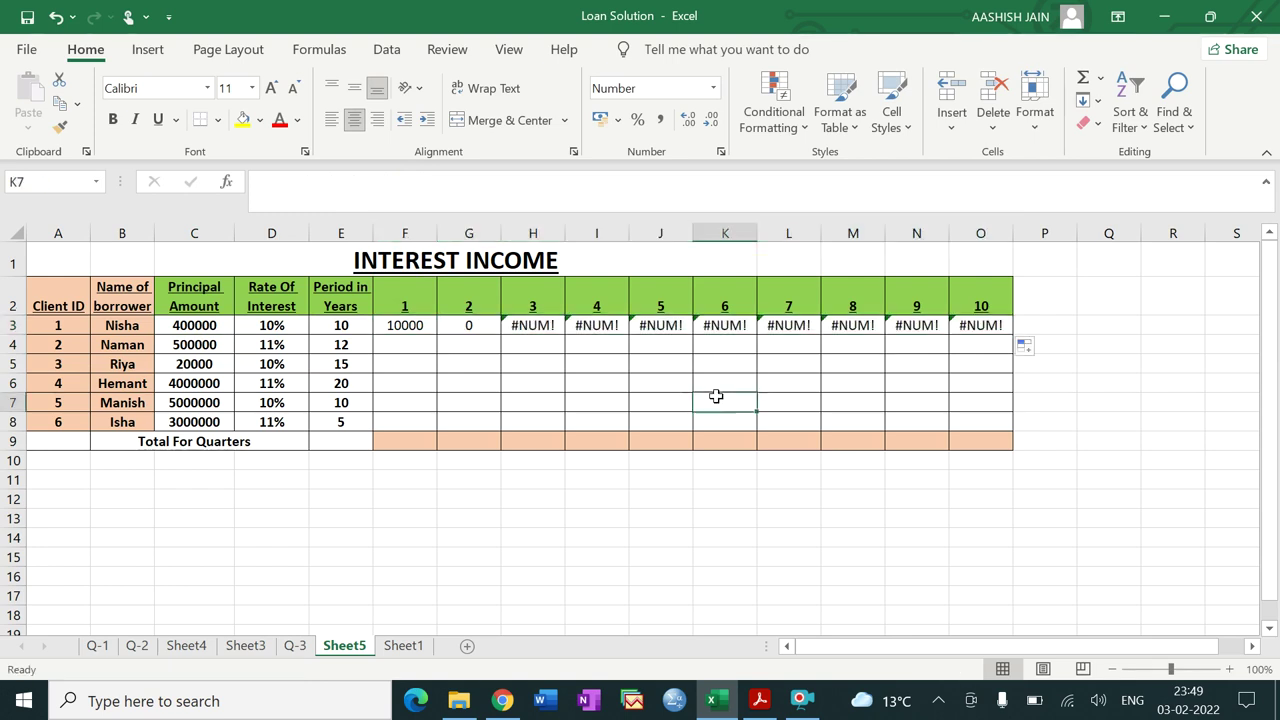
# Examine the F3 and G3 formulas for the references that move when copied across the quarters
pyautogui.click(474, 328)
pyautogui.click(420, 328)
pyautogui.press('Right')
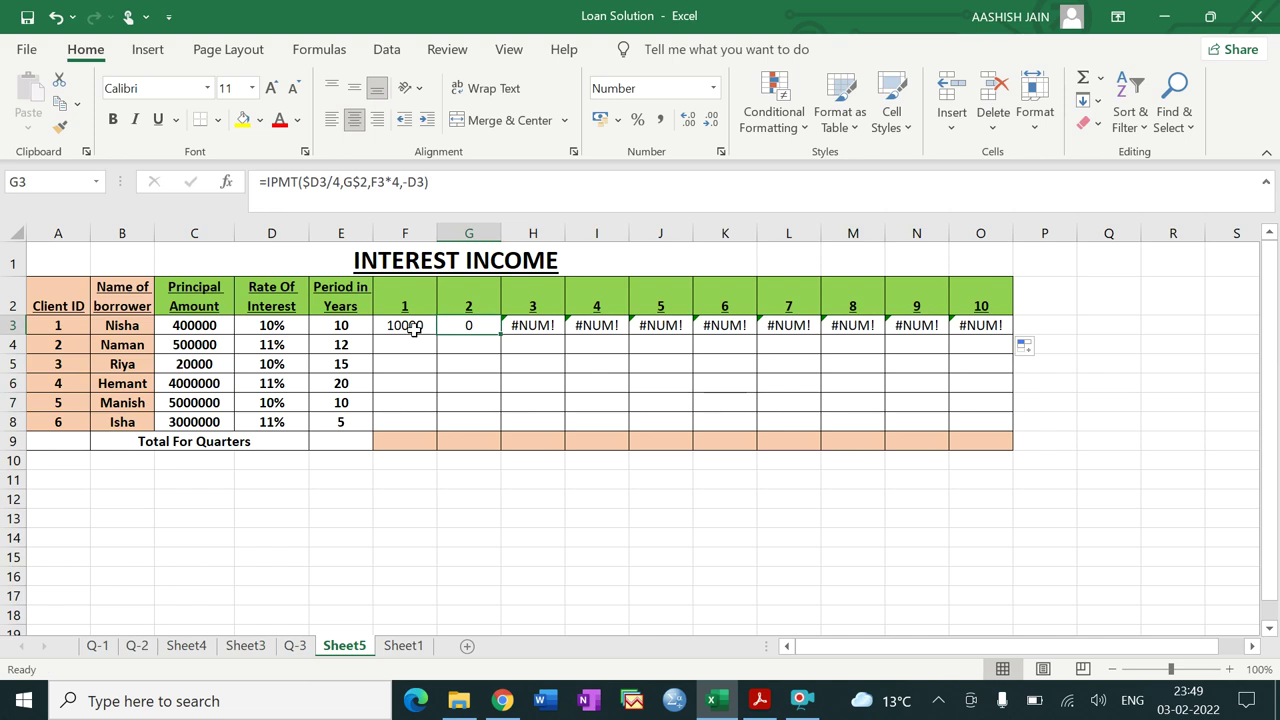
pyautogui.click(414, 329)
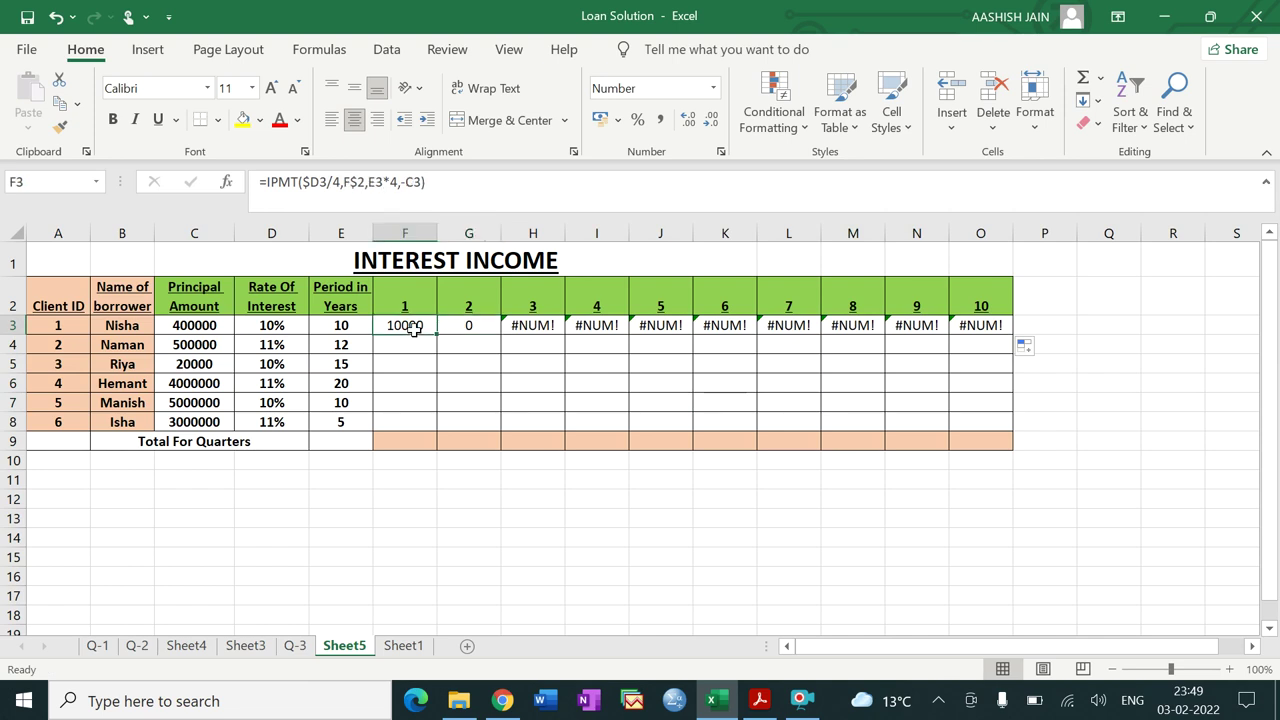
pyautogui.press('Right')
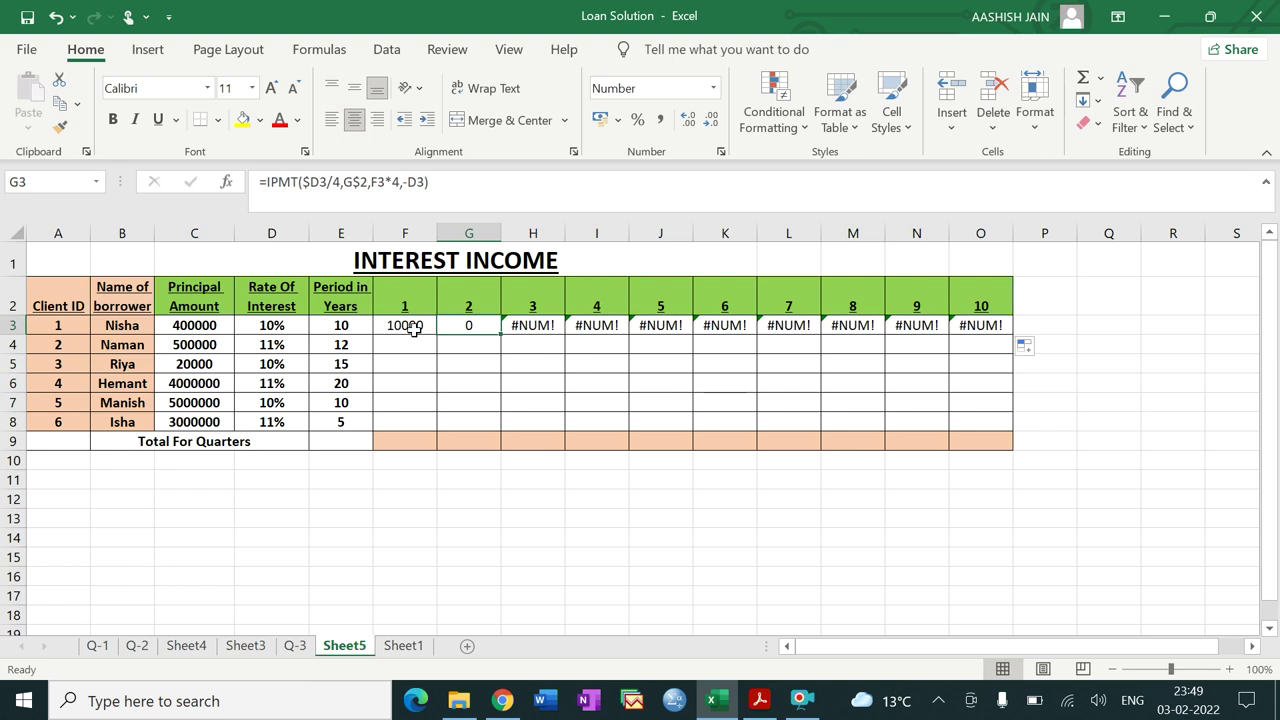
pyautogui.click(414, 329)
pyautogui.press('Right')
# Lock the period-in-years column in F3's formula, making it =IPMT($D3/4,F$2,$E3*4,-C3), and fill it across the row to O3
pyautogui.click(336, 325)
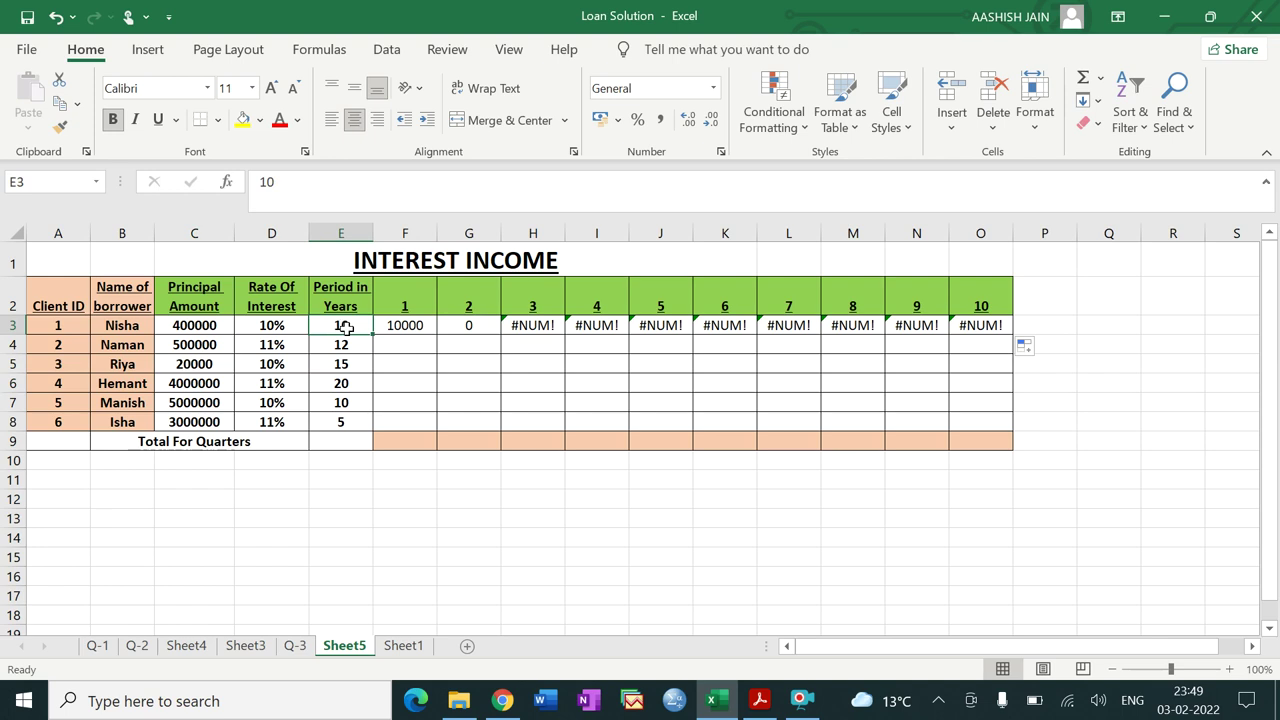
pyautogui.press('Right')
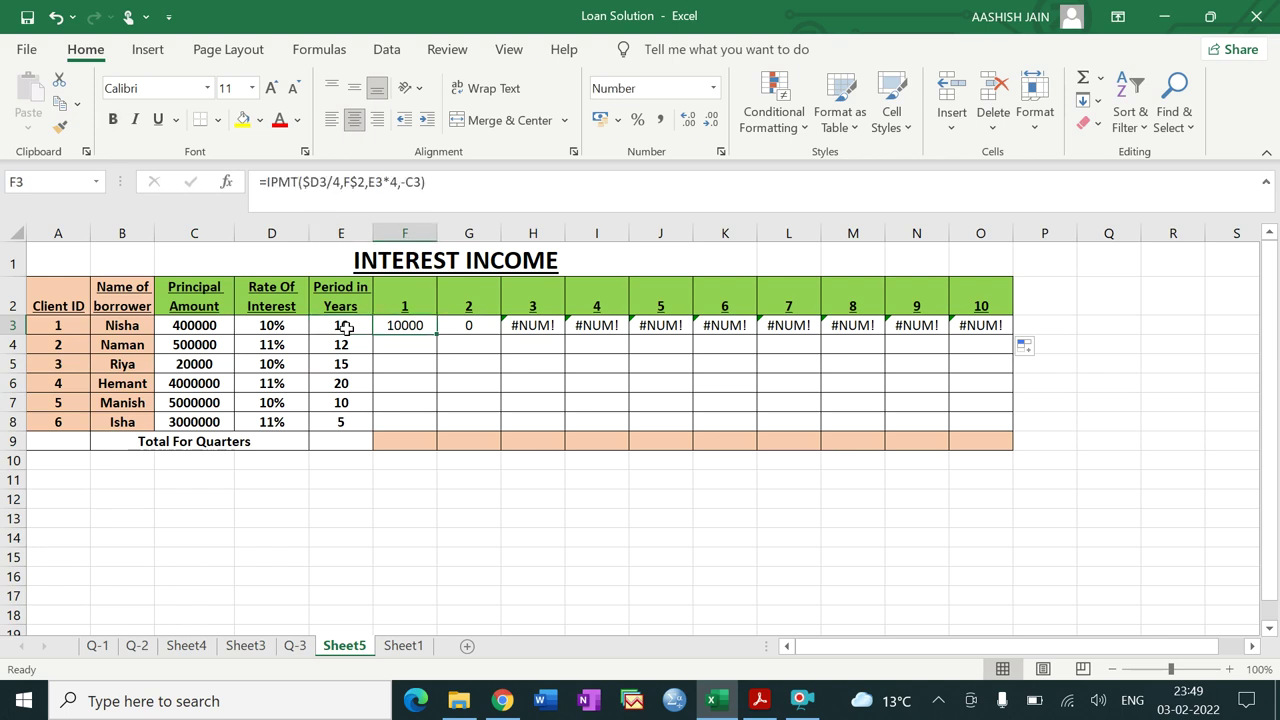
pyautogui.click(368, 182)
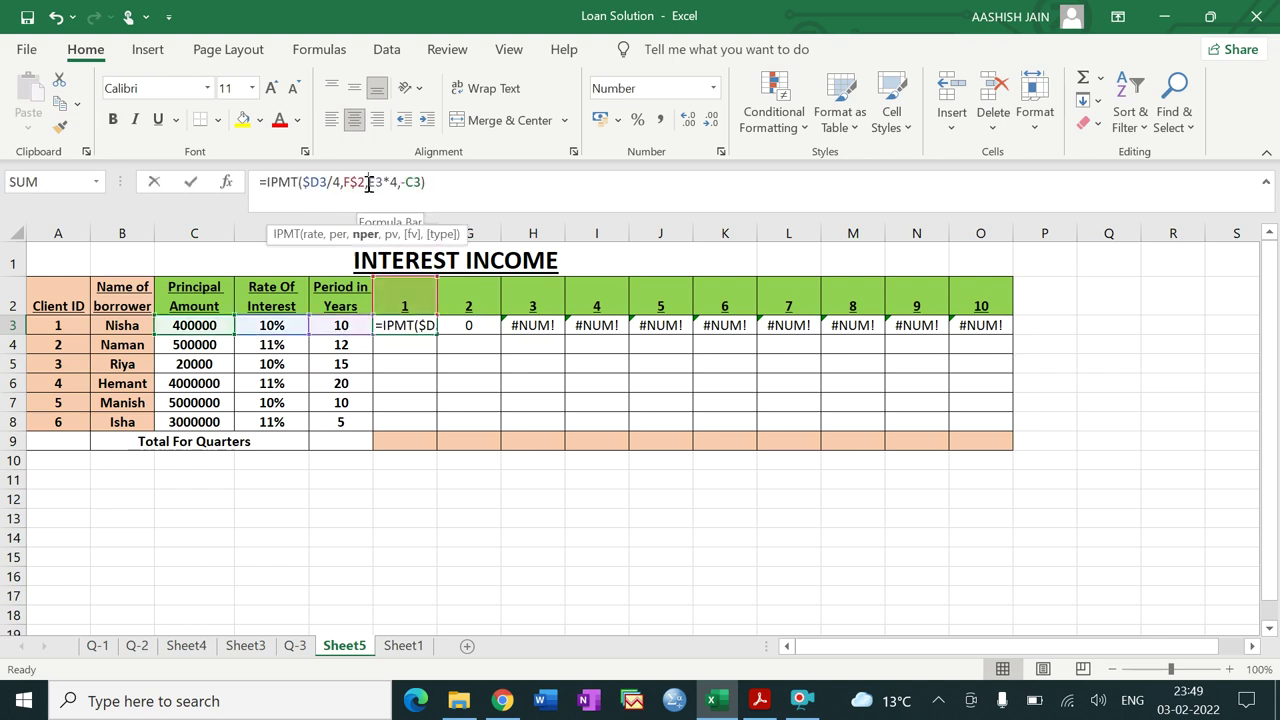
pyautogui.write('$')
pyautogui.press('Return')
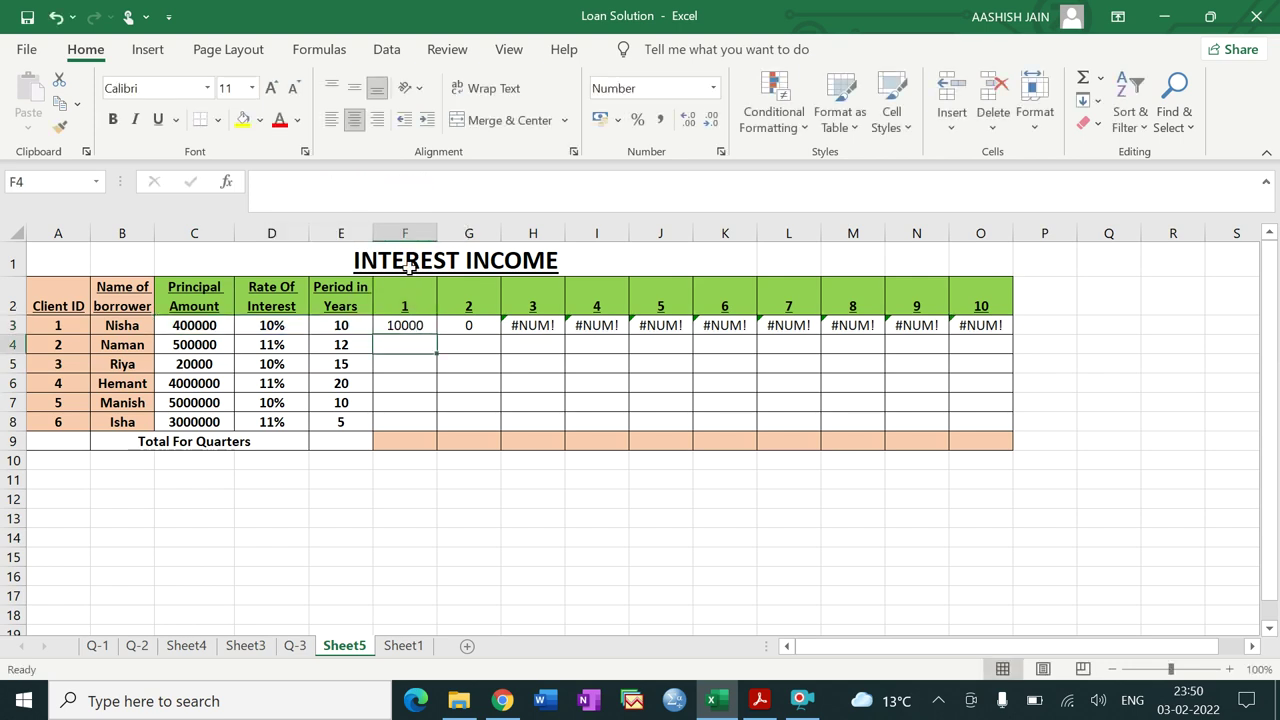
pyautogui.click(426, 324)
pyautogui.moveTo(436, 334); pyautogui.dragTo(980, 326)
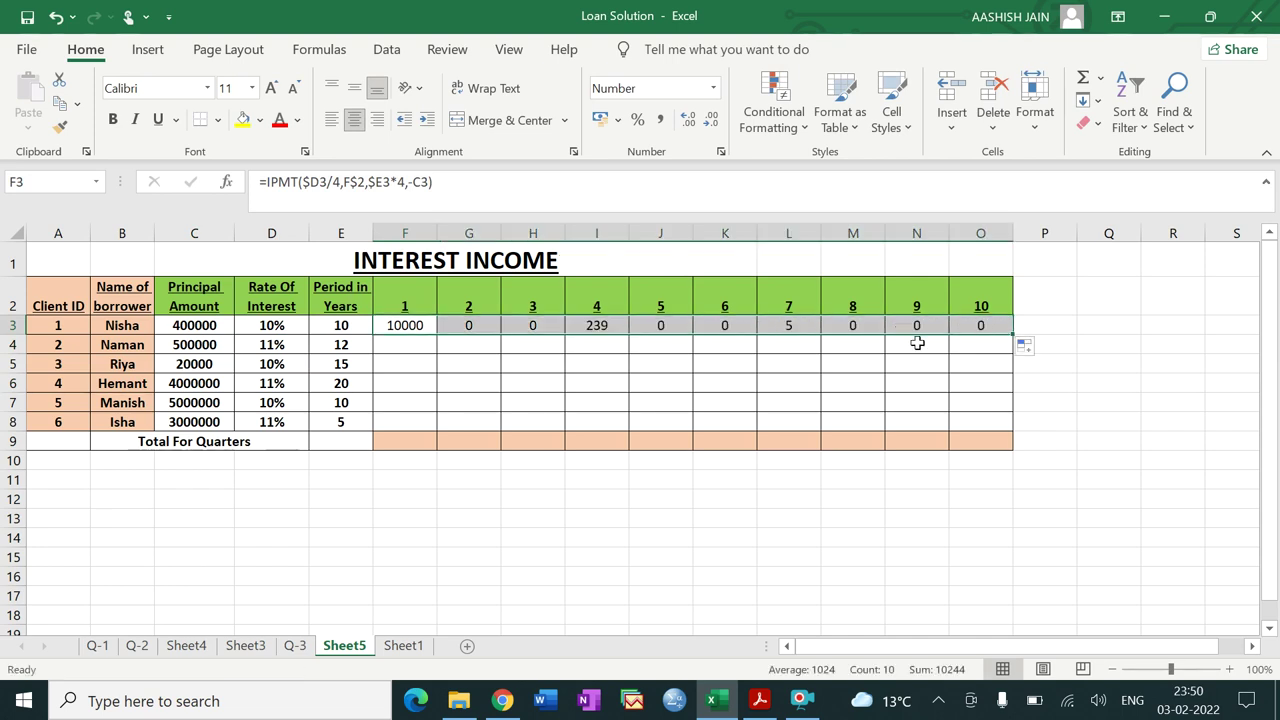
pyautogui.click(665, 350)
# Lock the principal column in F3's formula, making it =IPMT($D3/4,F$2,$E3*4,-$C3), and fill it across the row to O3
pyautogui.click(424, 326)
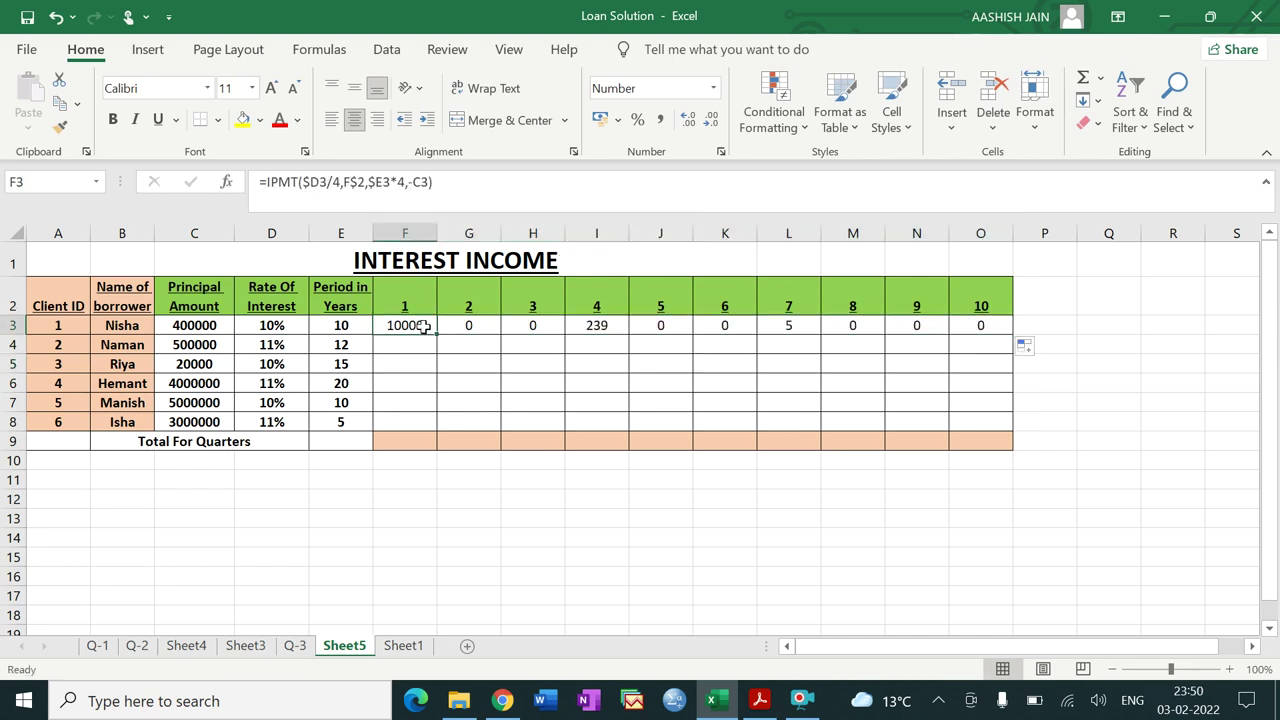
pyautogui.press('Right')
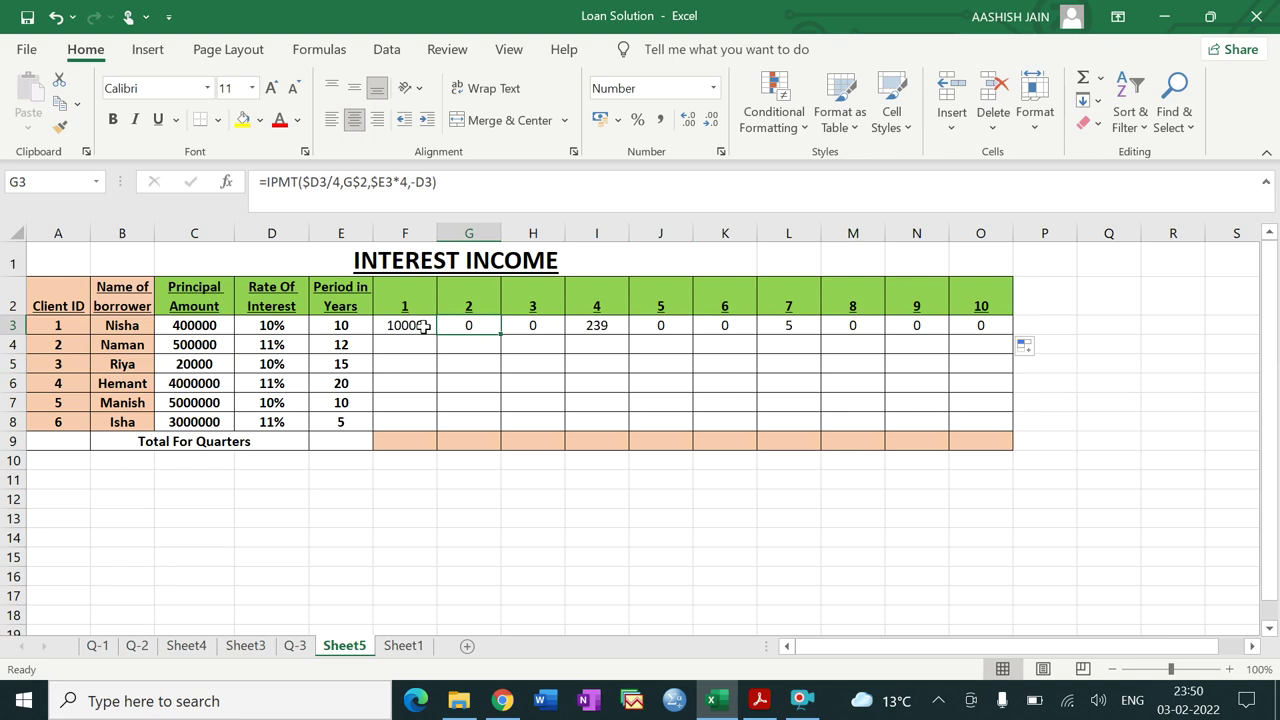
pyautogui.press('Right')
pyautogui.press('Left')
pyautogui.press('Left')
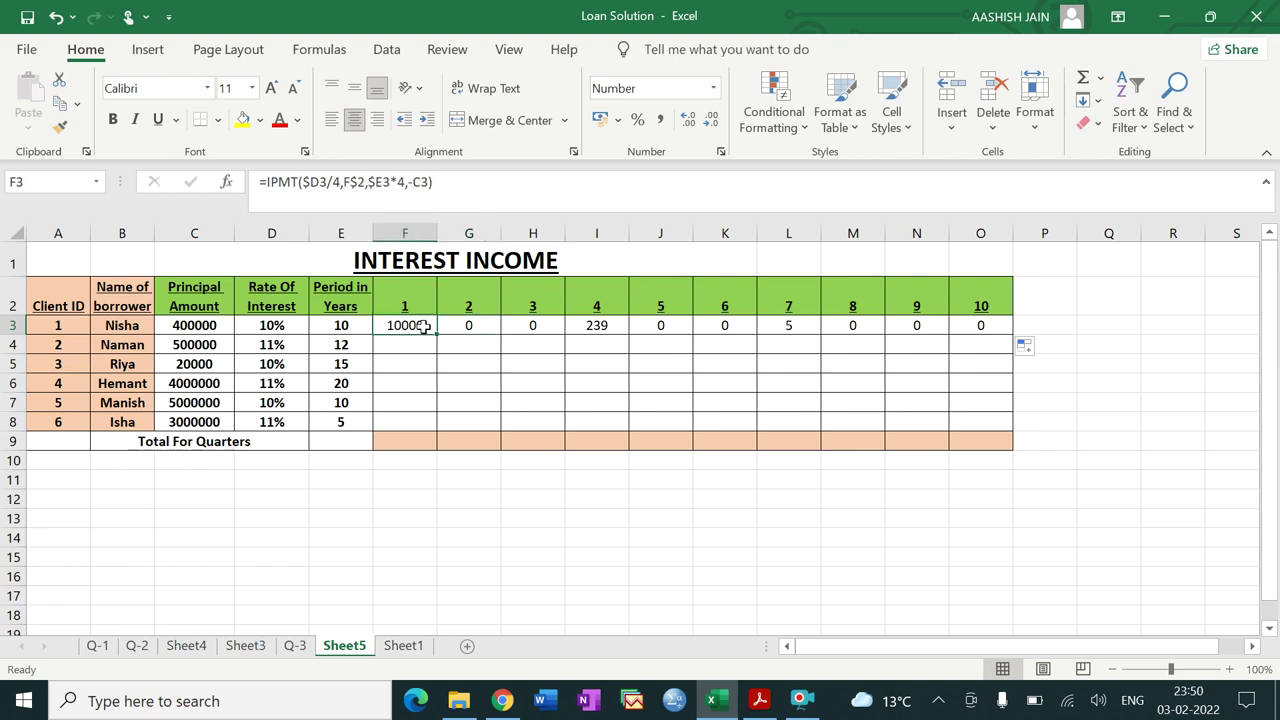
pyautogui.click(413, 183)
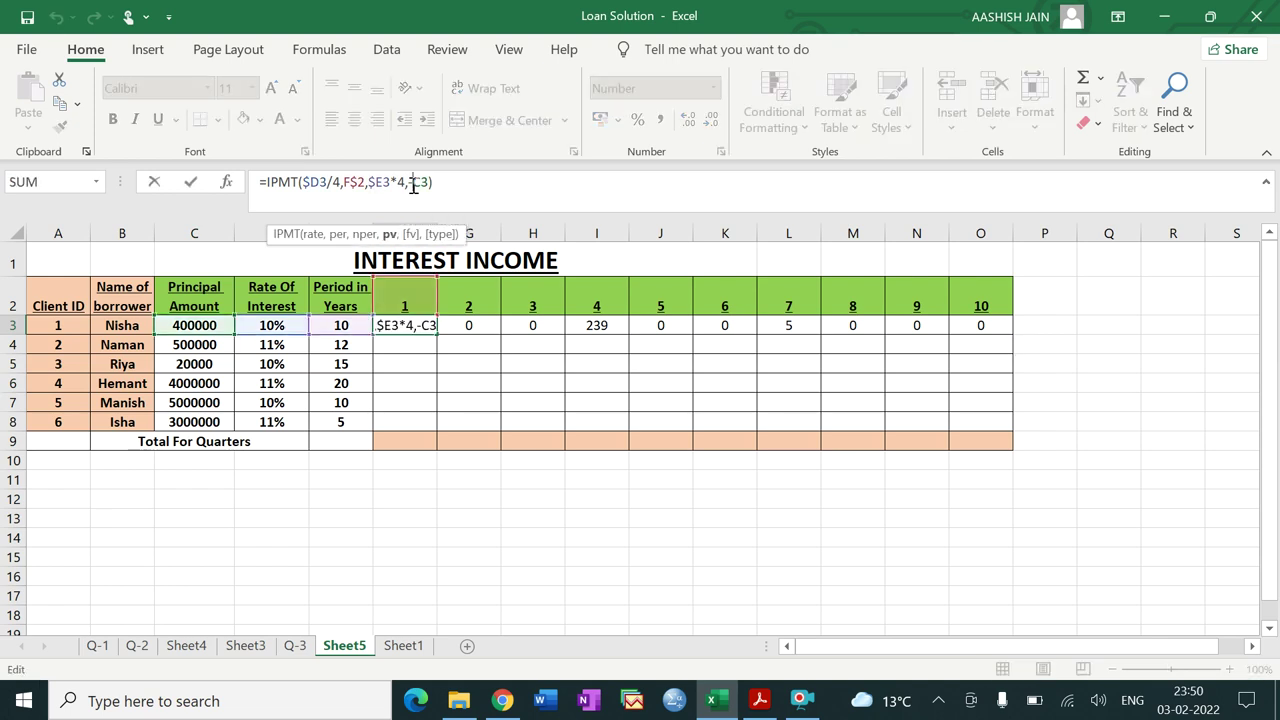
pyautogui.write('$')
pyautogui.press('Return')
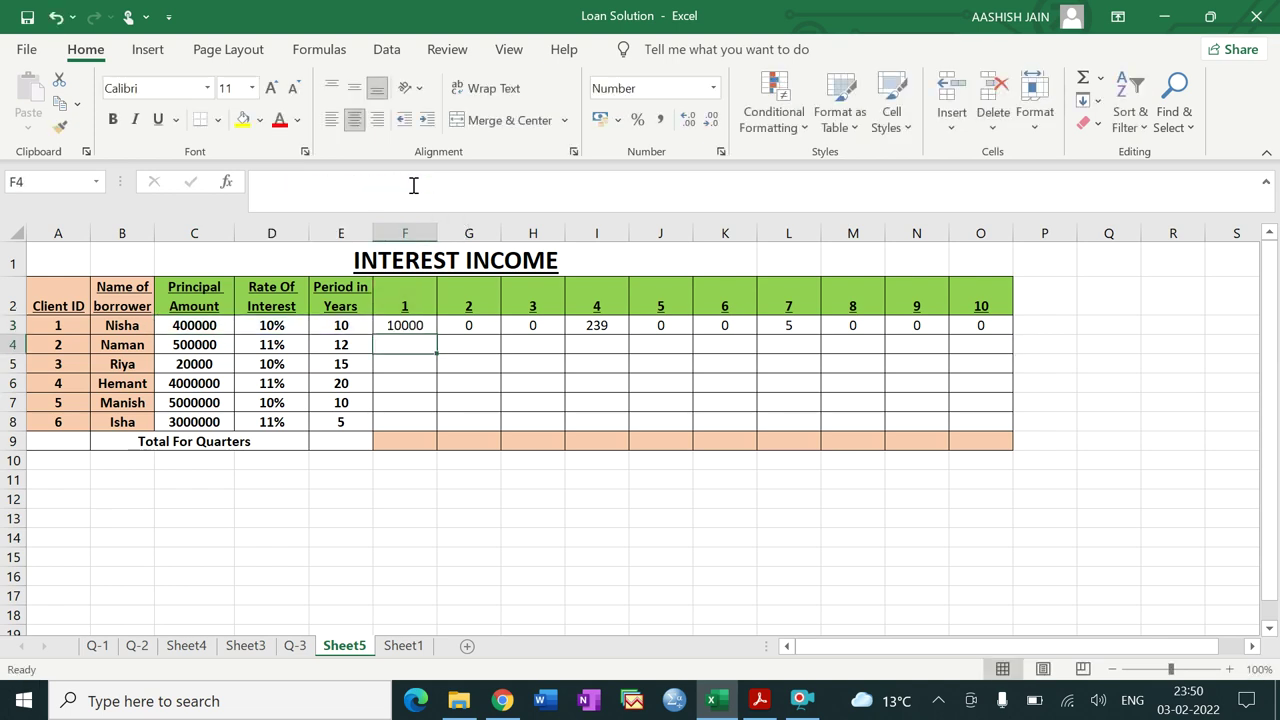
pyautogui.click(420, 326)
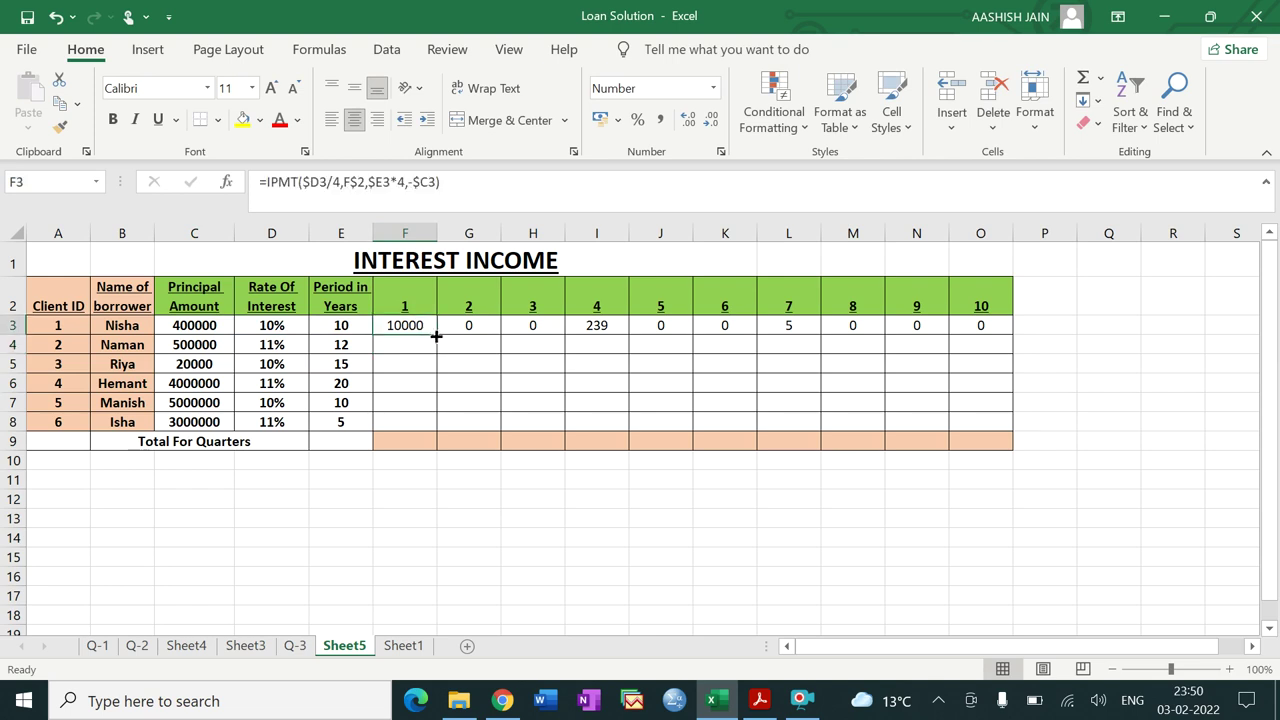
pyautogui.moveTo(437, 331); pyautogui.dragTo(987, 329)
pyautogui.click(751, 398)
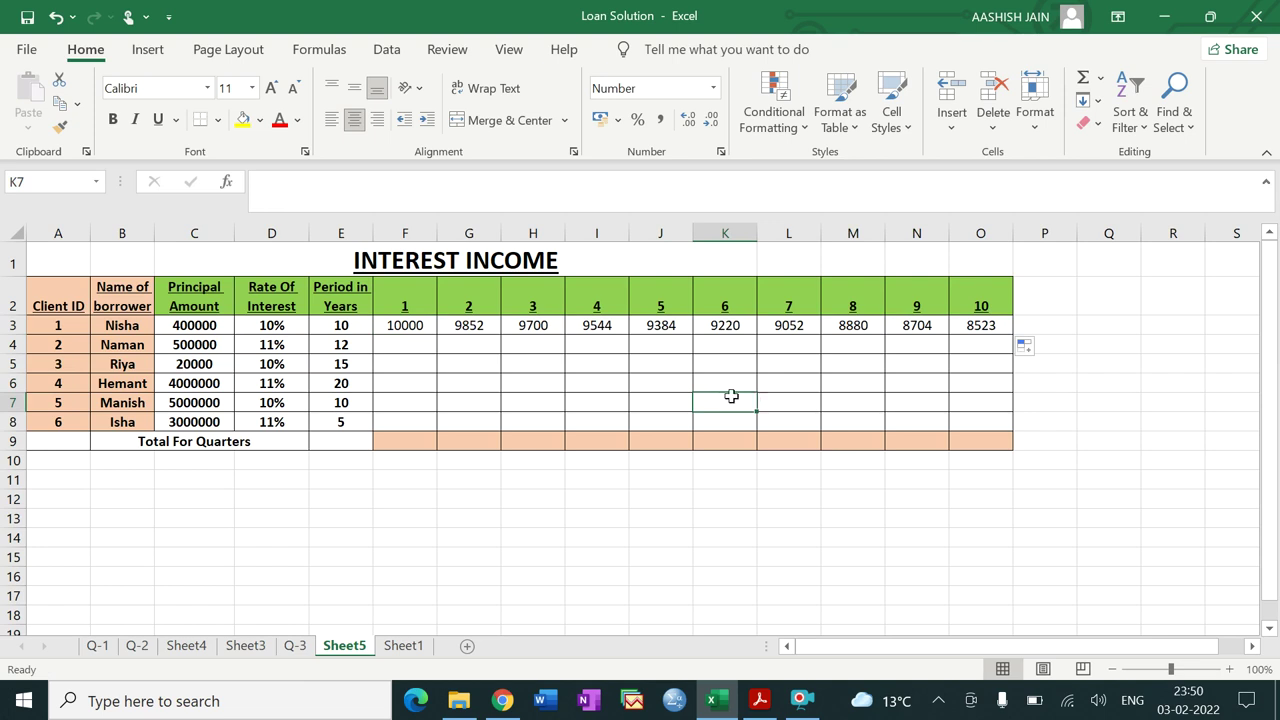
# Fill the interest formulas for quarters 1 to 4 from F3:I3 down through row 8 for all six clients
pyautogui.click(420, 324)
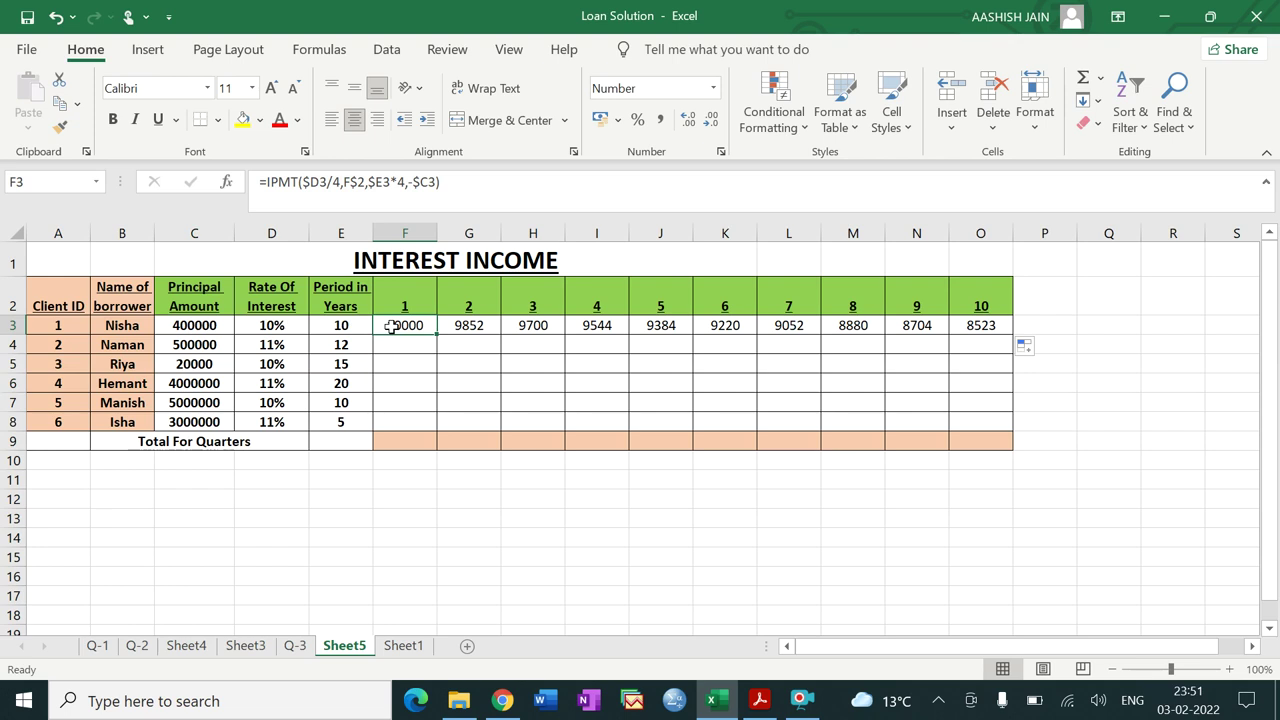
pyautogui.moveTo(436, 335); pyautogui.dragTo(427, 421)
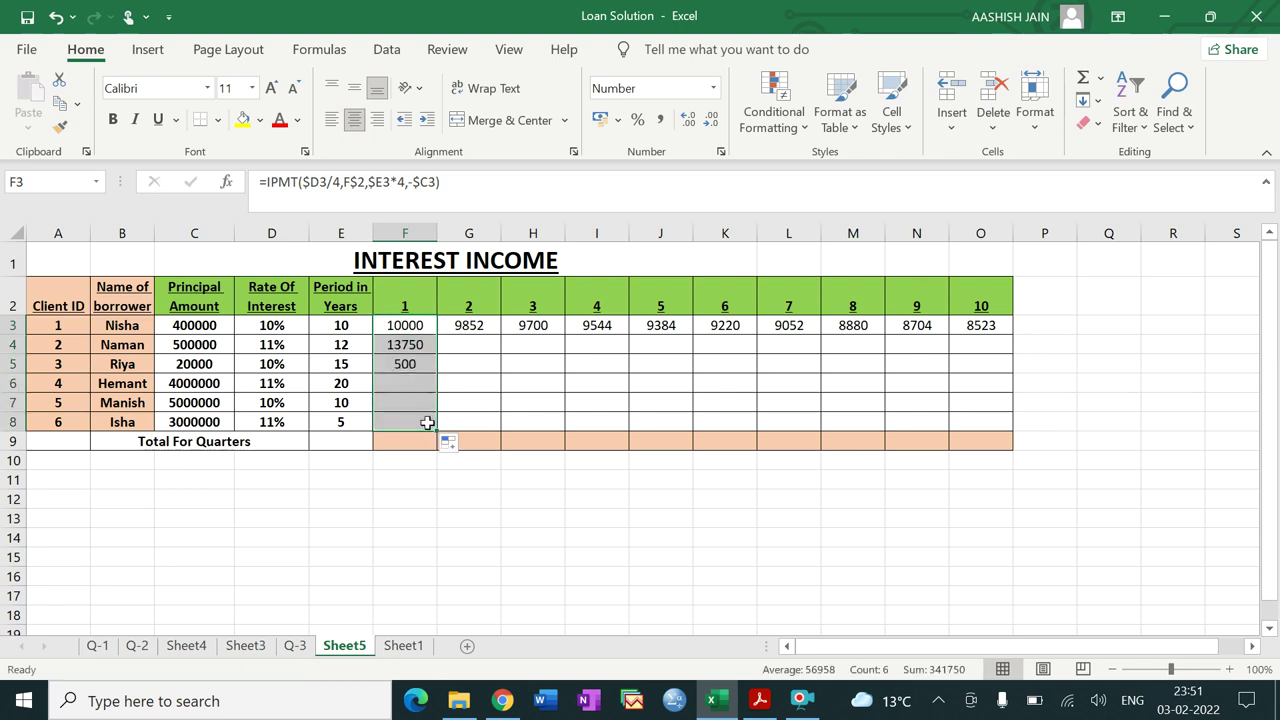
pyautogui.click(484, 333)
pyautogui.moveTo(501, 334); pyautogui.dragTo(501, 424)
pyautogui.click(549, 332)
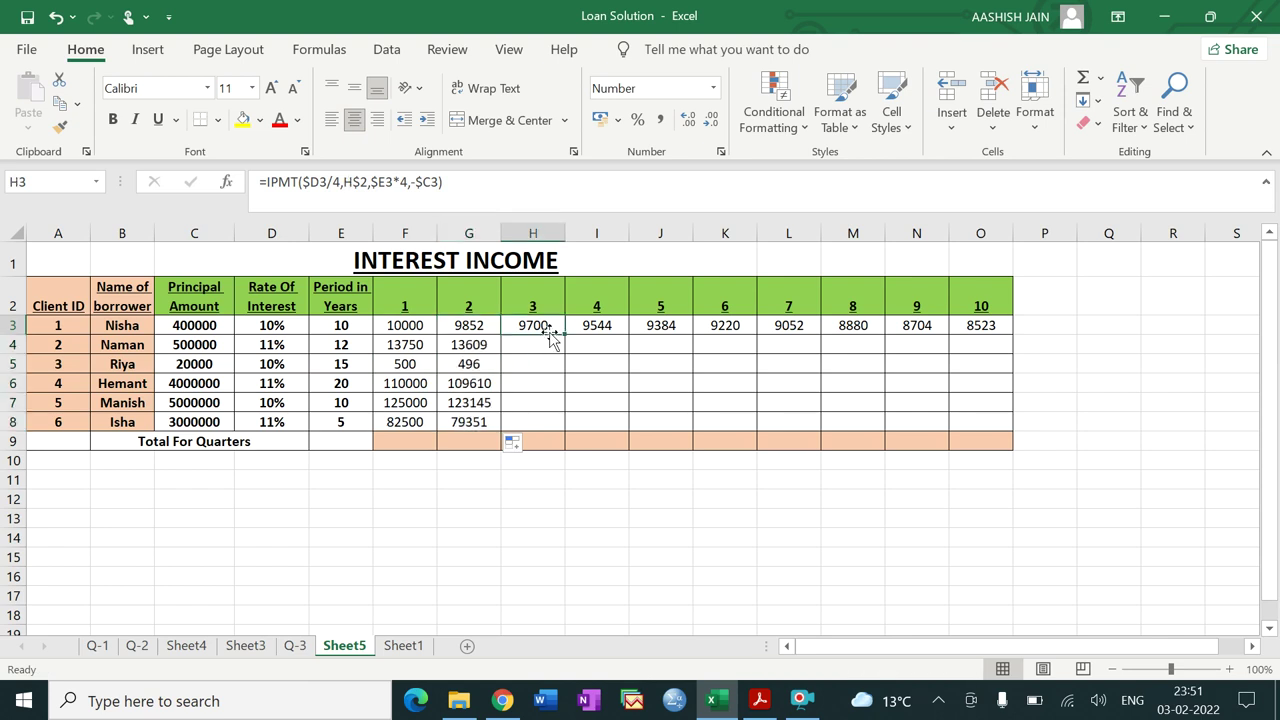
pyautogui.moveTo(565, 333); pyautogui.dragTo(561, 429)
pyautogui.click(616, 329)
pyautogui.moveTo(629, 349); pyautogui.dragTo(628, 429)
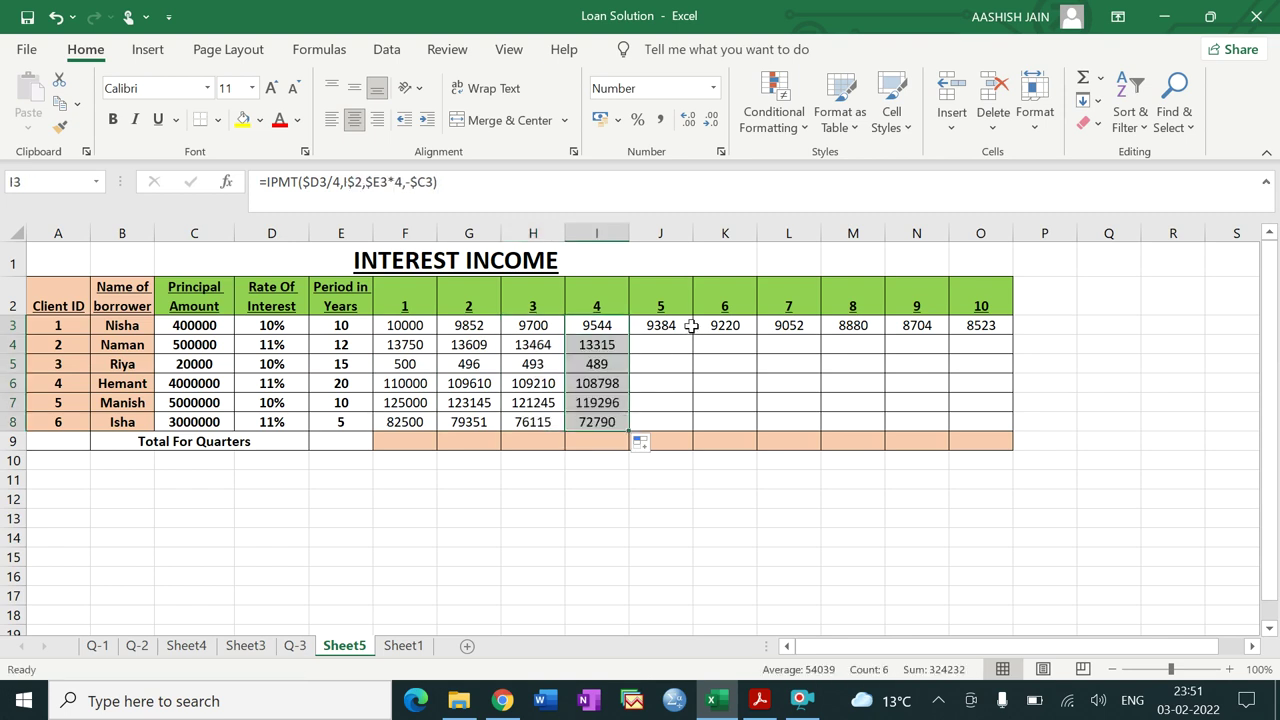
# Copy the quarter 5, 6 and 7 interest formulas in J3:L3 down to row 8
pyautogui.click(689, 326)
pyautogui.moveTo(692, 334); pyautogui.dragTo(691, 428)
pyautogui.click(744, 330)
pyautogui.moveTo(760, 335); pyautogui.dragTo(757, 430)
pyautogui.click(800, 327)
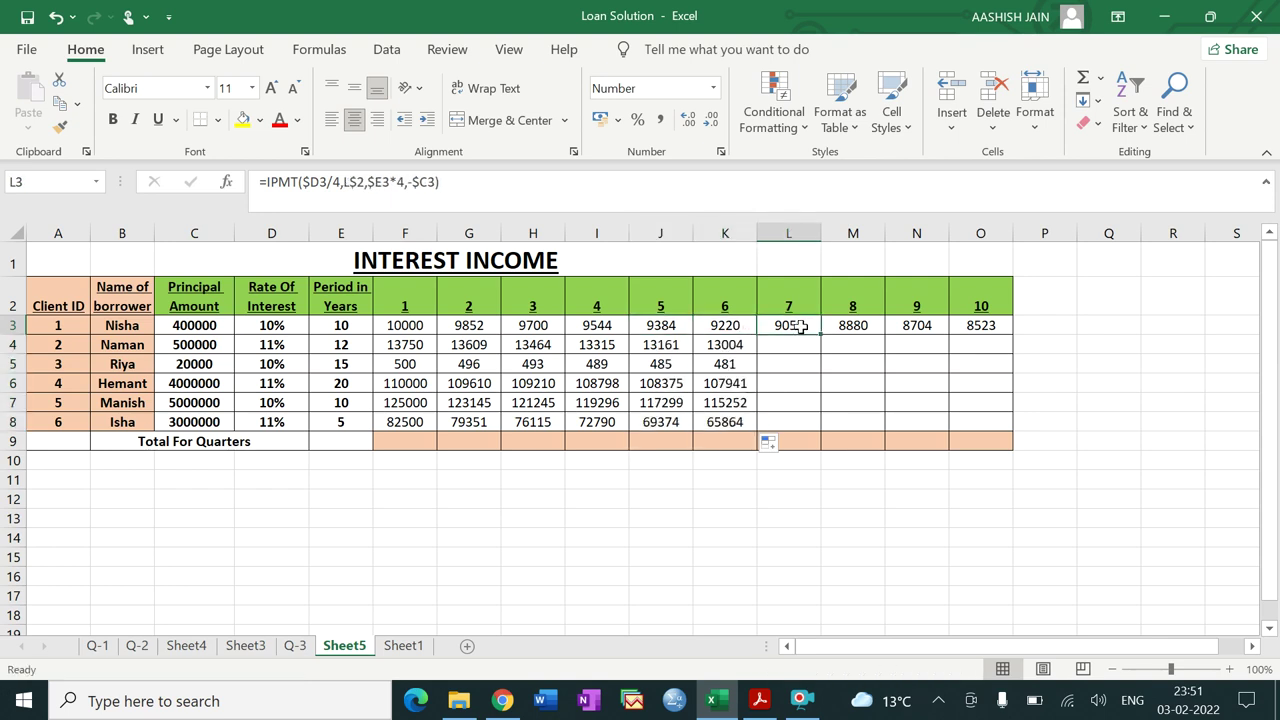
pyautogui.moveTo(821, 334); pyautogui.dragTo(823, 424)
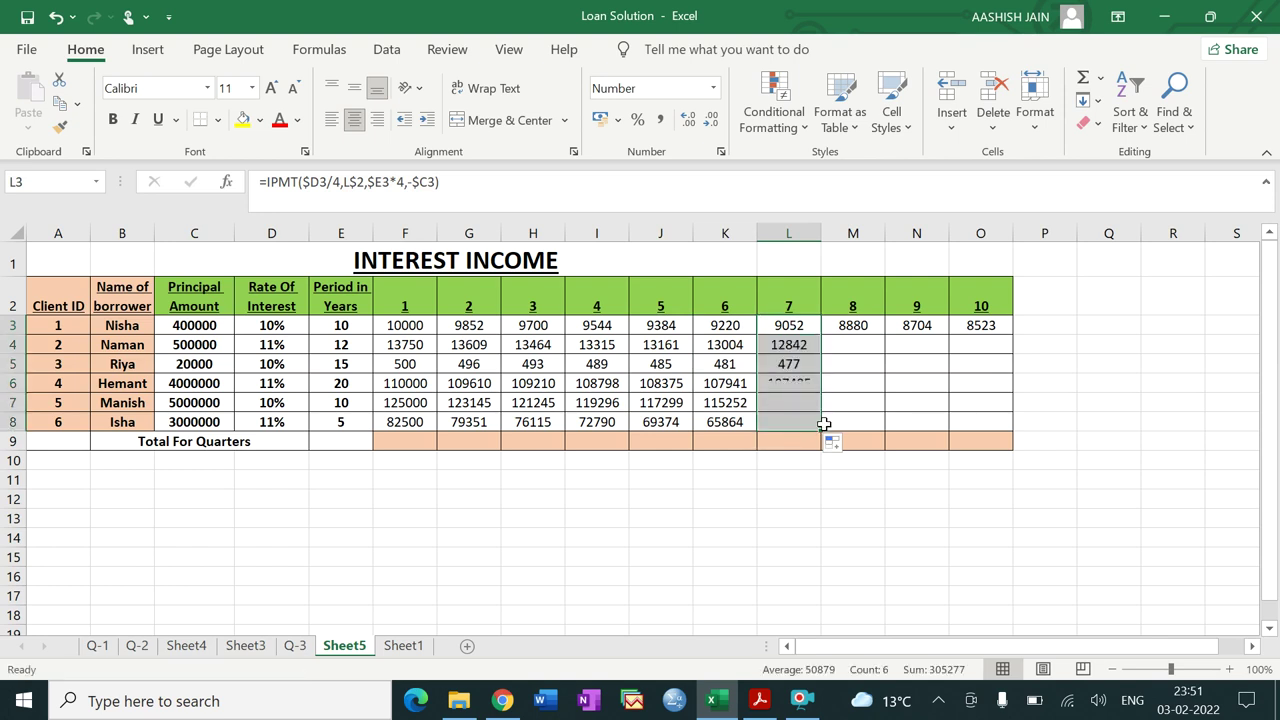
pyautogui.click(876, 340)
pyautogui.moveTo(887, 356); pyautogui.dragTo(889, 430)
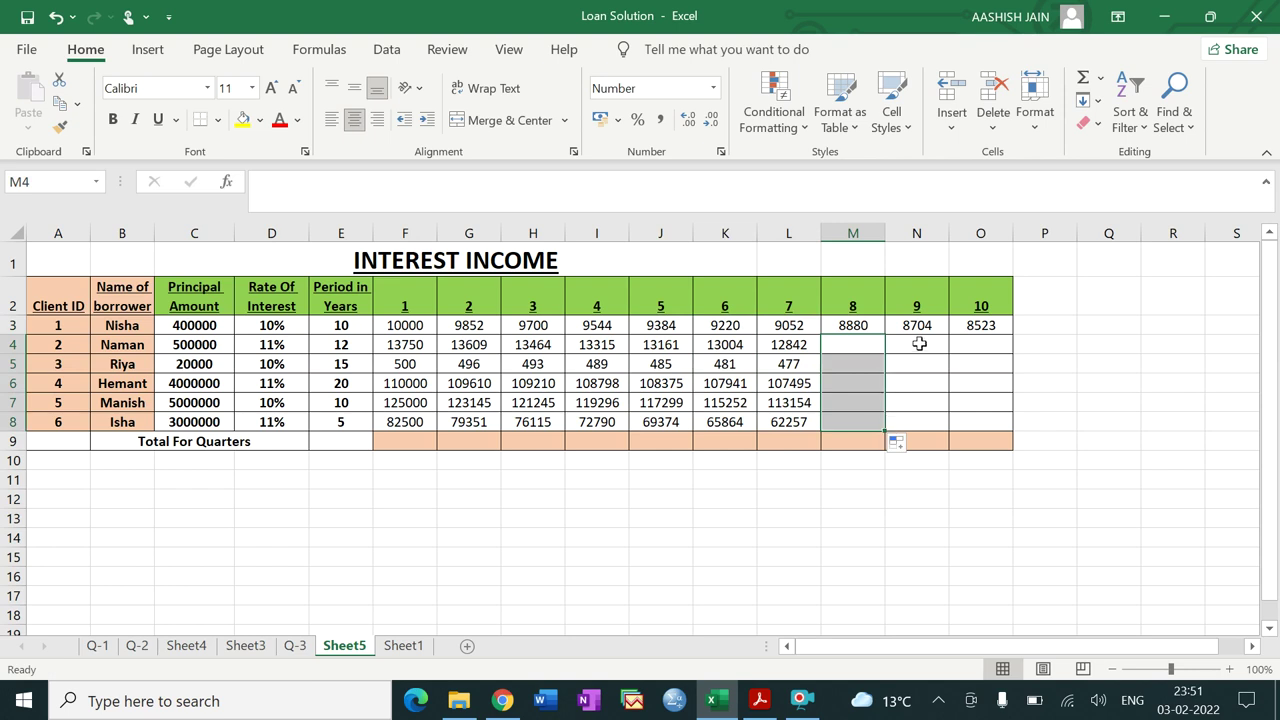
pyautogui.click(866, 342)
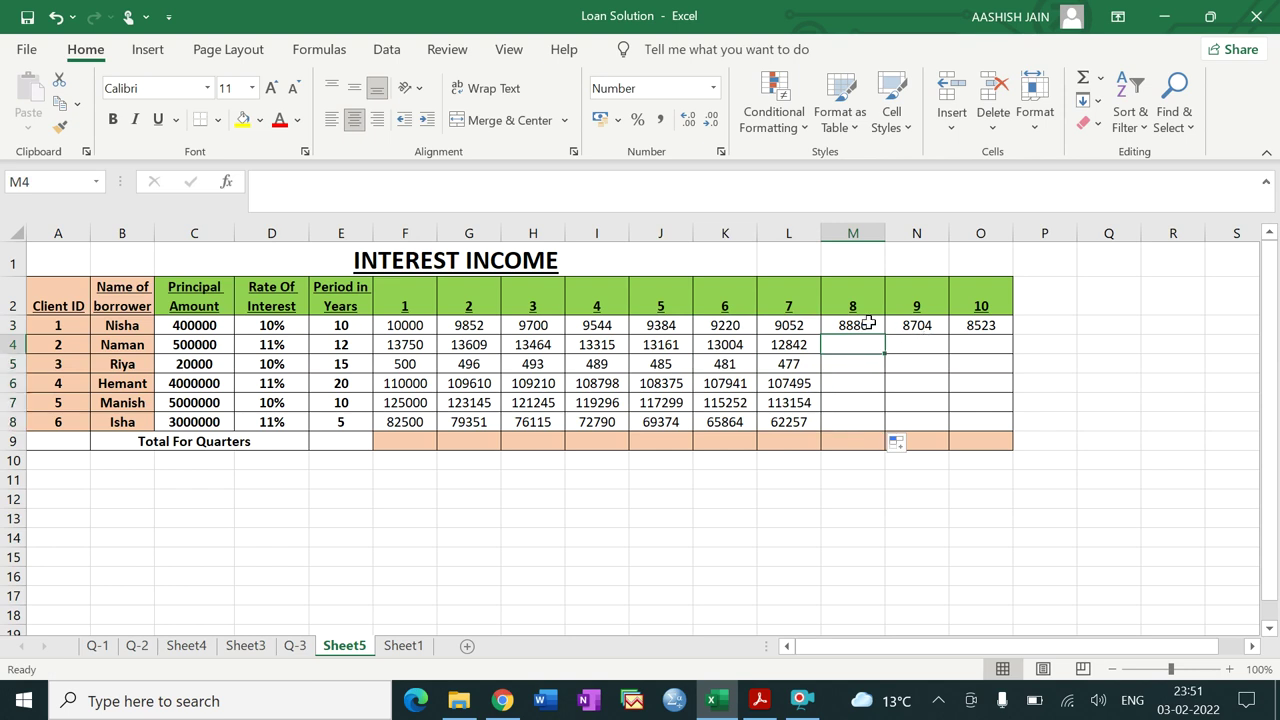
# Fill the remaining interest formulas for quarters 8 to 10 from M3:O3 down to row 8
pyautogui.click(869, 322)
pyautogui.moveTo(885, 335); pyautogui.dragTo(886, 426)
pyautogui.click(938, 326)
pyautogui.moveTo(947, 332); pyautogui.dragTo(949, 427)
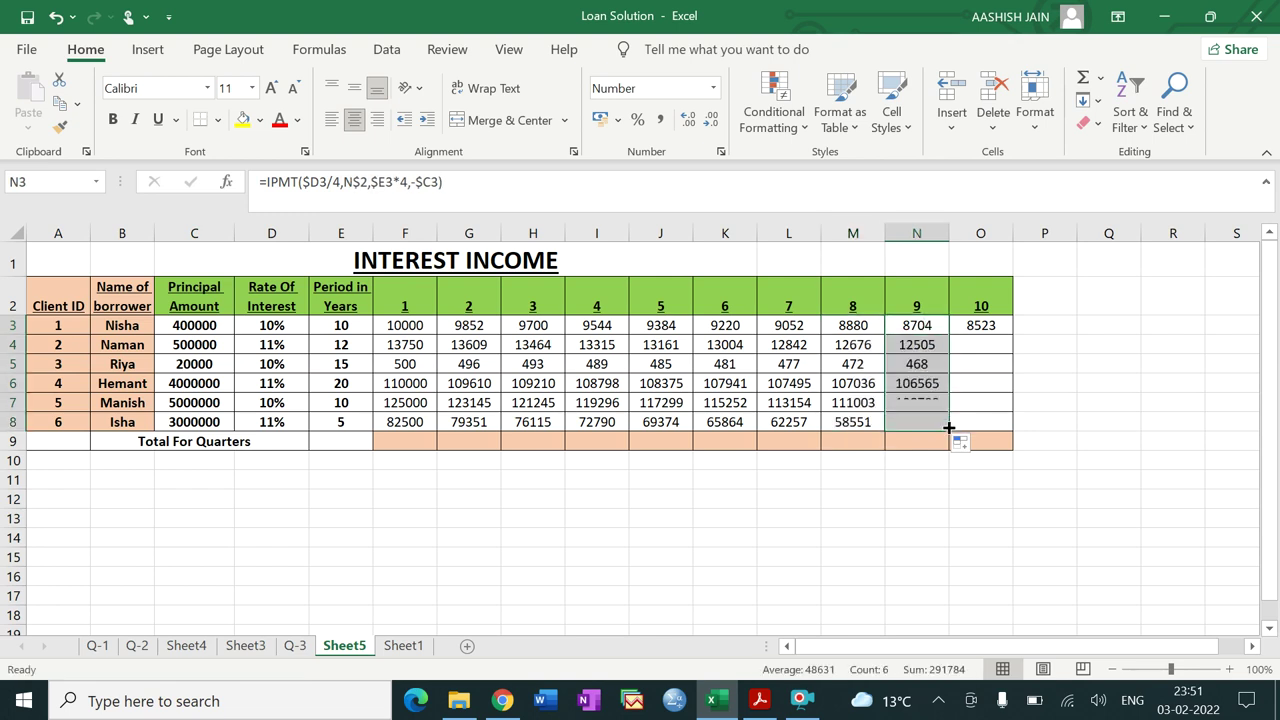
pyautogui.click(981, 325)
pyautogui.moveTo(1012, 335); pyautogui.dragTo(1006, 425)
pyautogui.click(823, 515)
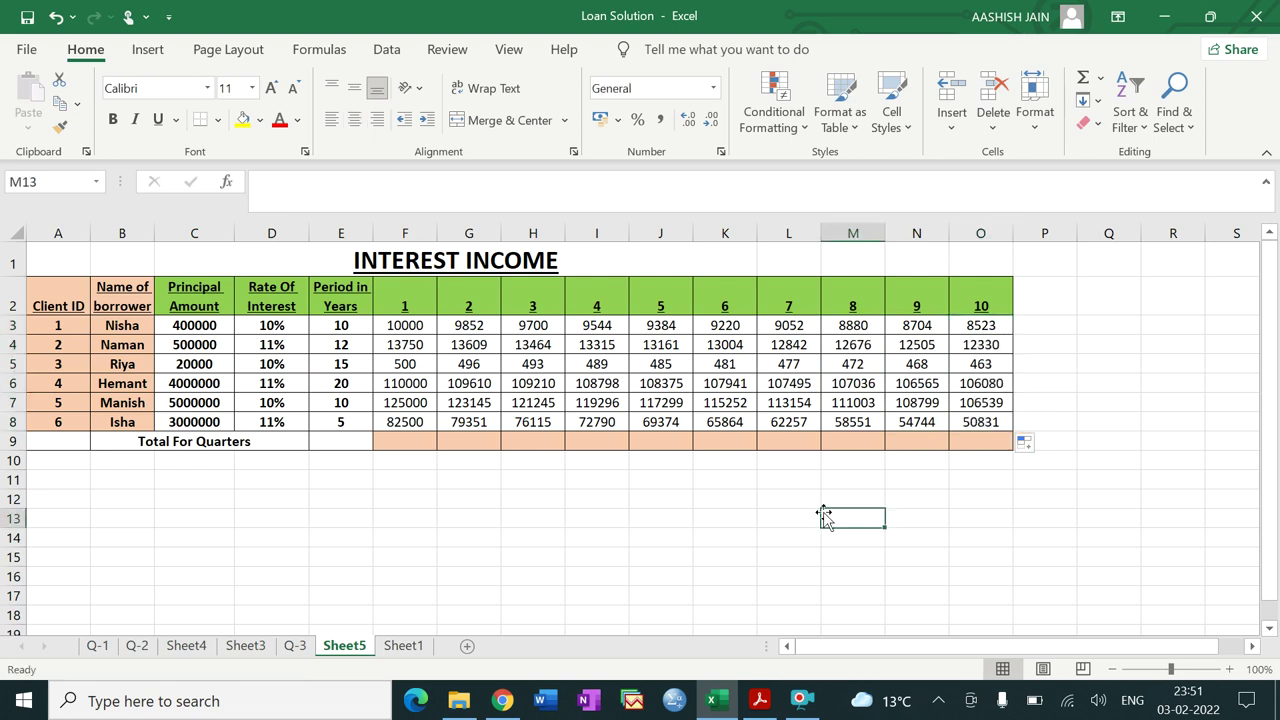
# Total the first quarter's interest in F9 with =SUM(F3:F8) and fill the total across the row to O9
pyautogui.click(418, 450)
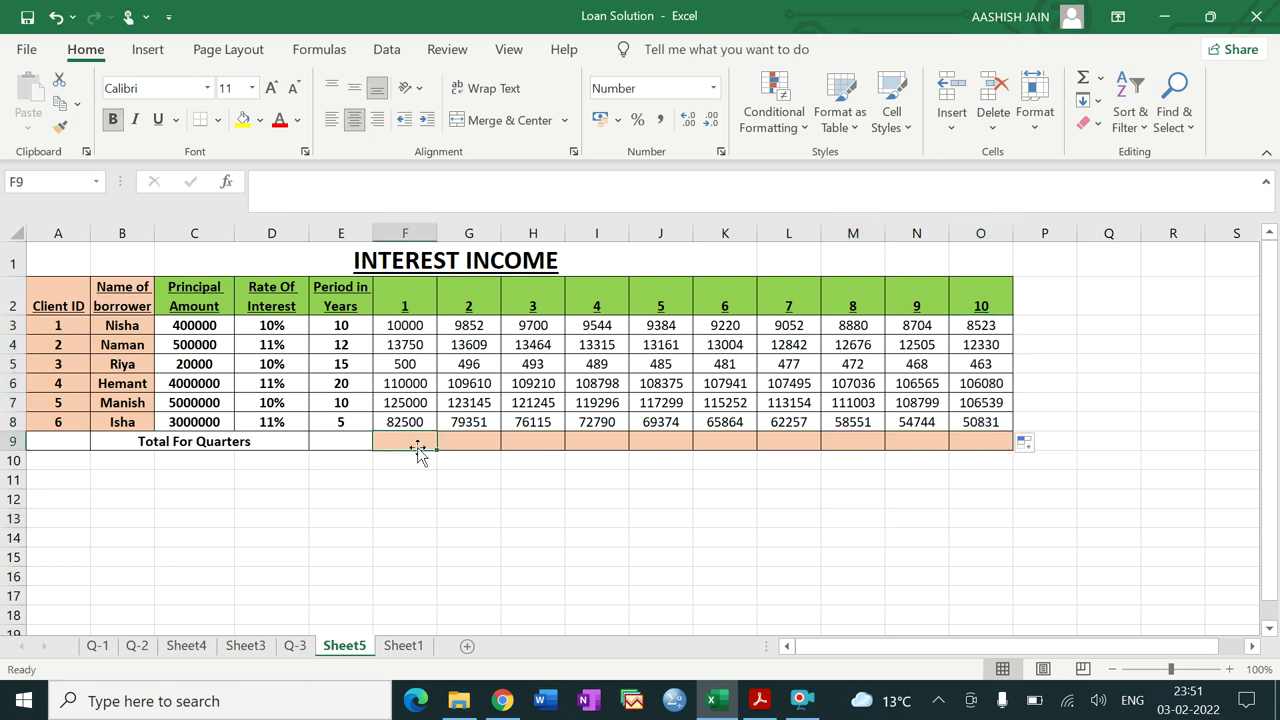
pyautogui.write('=SUM(')
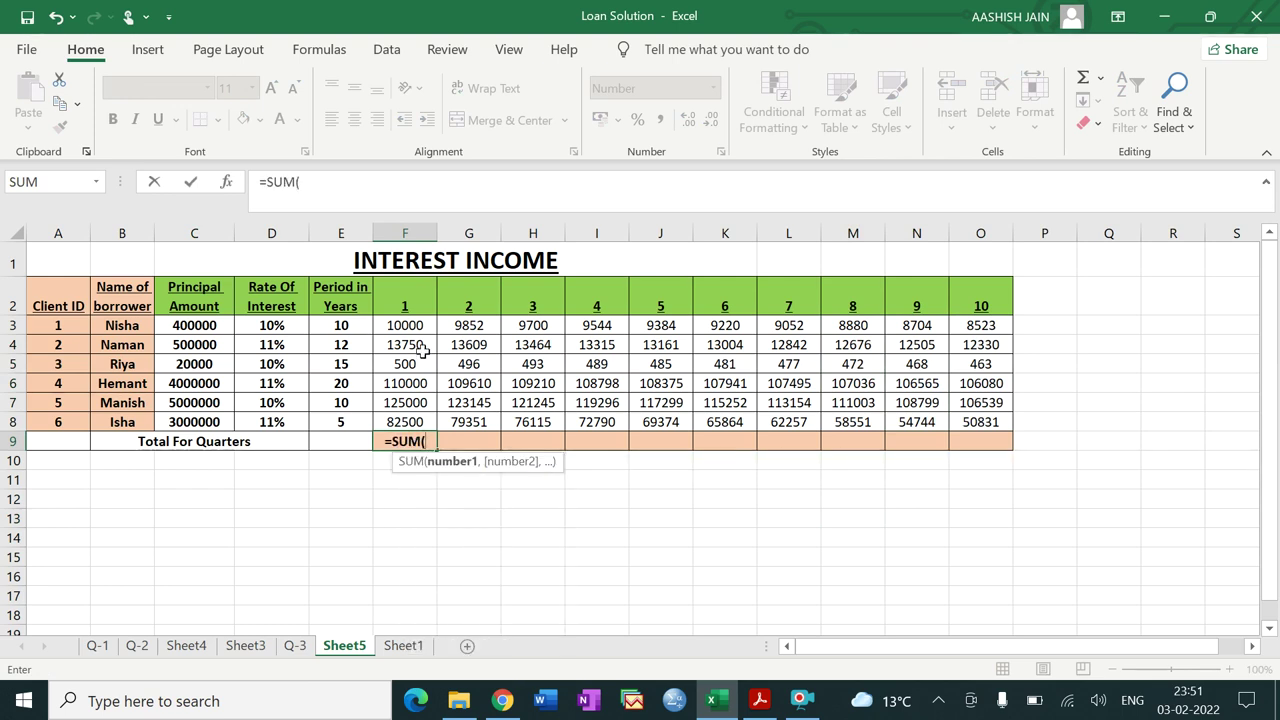
pyautogui.moveTo(418, 325); pyautogui.dragTo(414, 421)
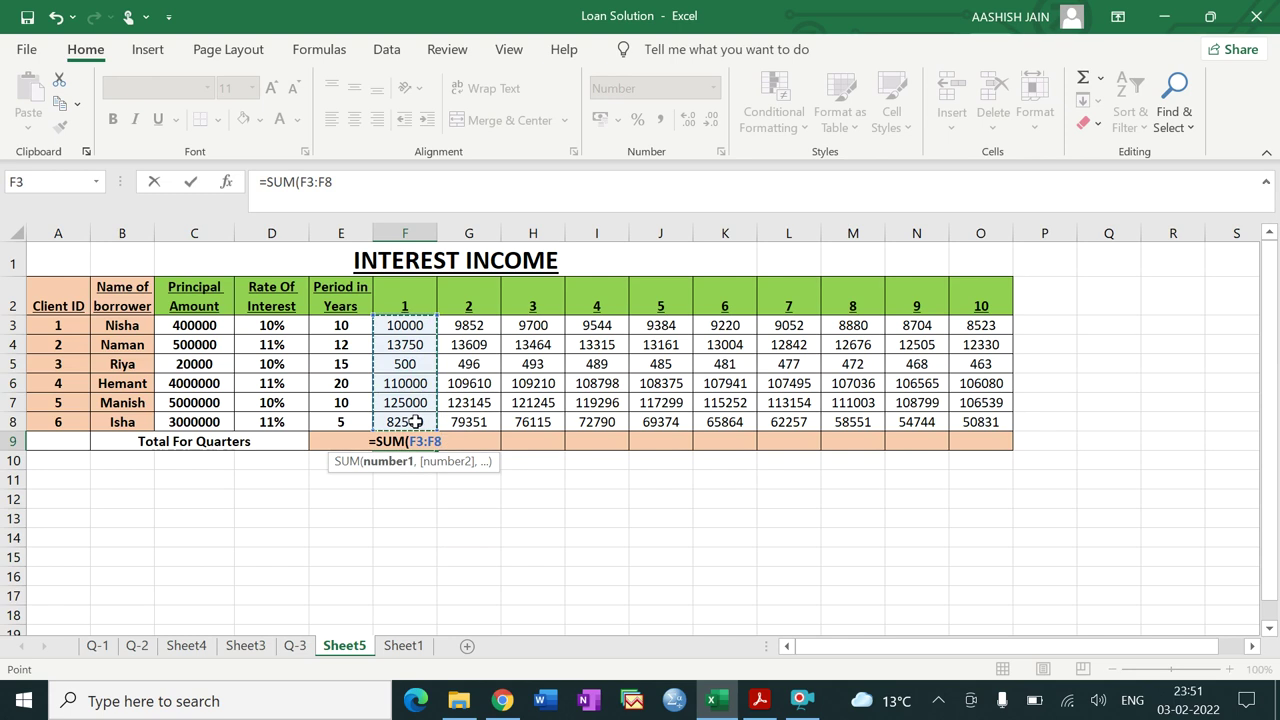
pyautogui.write(')')
pyautogui.press('Return')
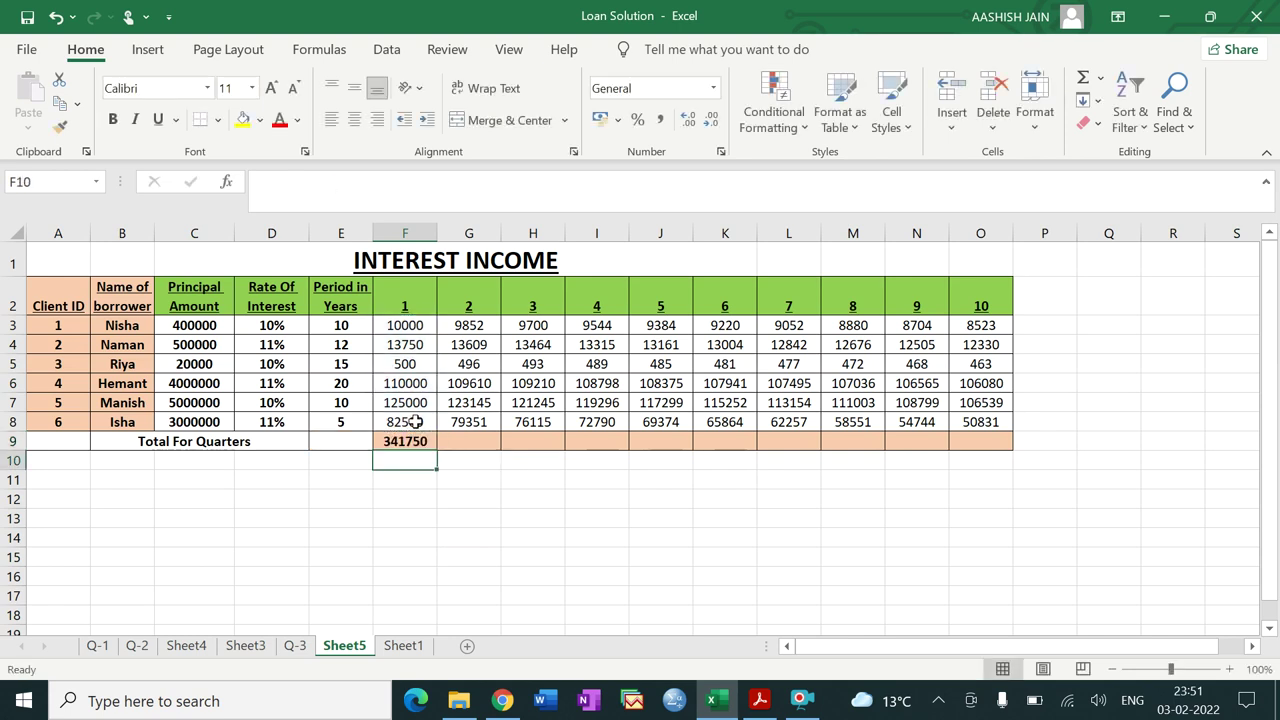
pyautogui.click(414, 441)
pyautogui.moveTo(436, 451); pyautogui.dragTo(1008, 440)
pyautogui.click(715, 517)
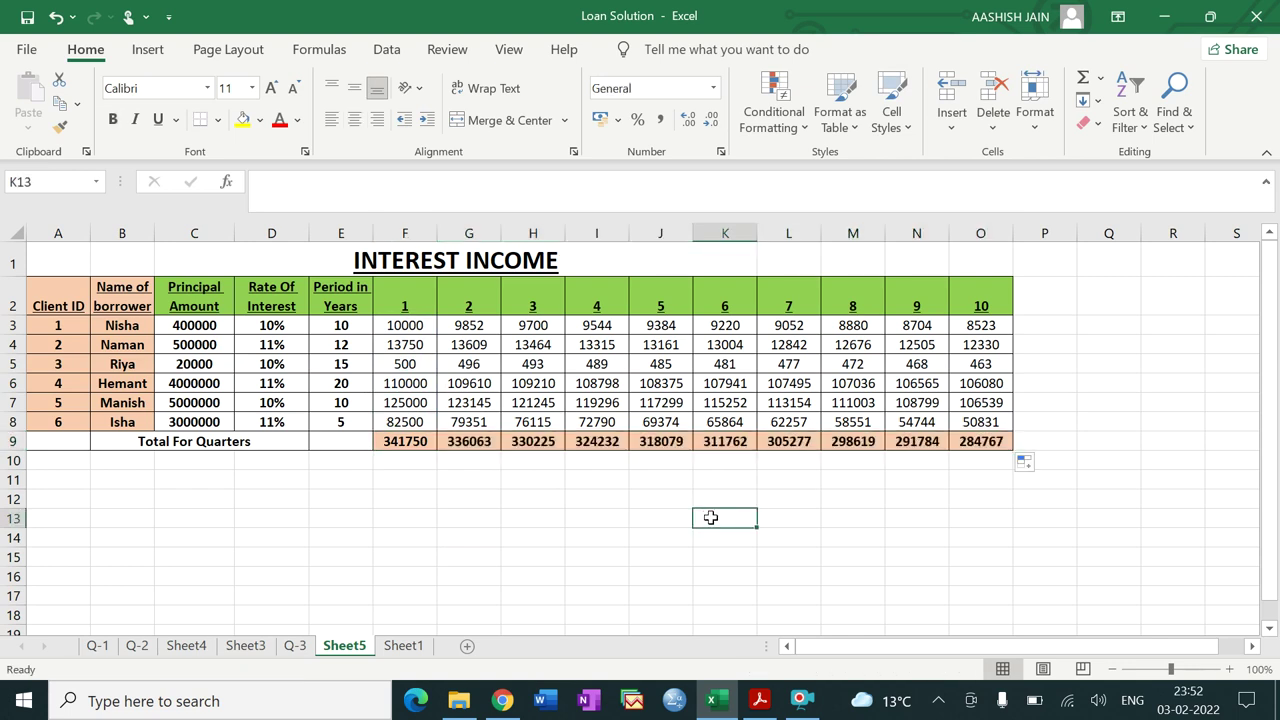
# Switch to the Loan sheet questions PDF in Acrobat Reader to review question 3's requirements, and return to the Excel workbook
pyautogui.click(759, 700)
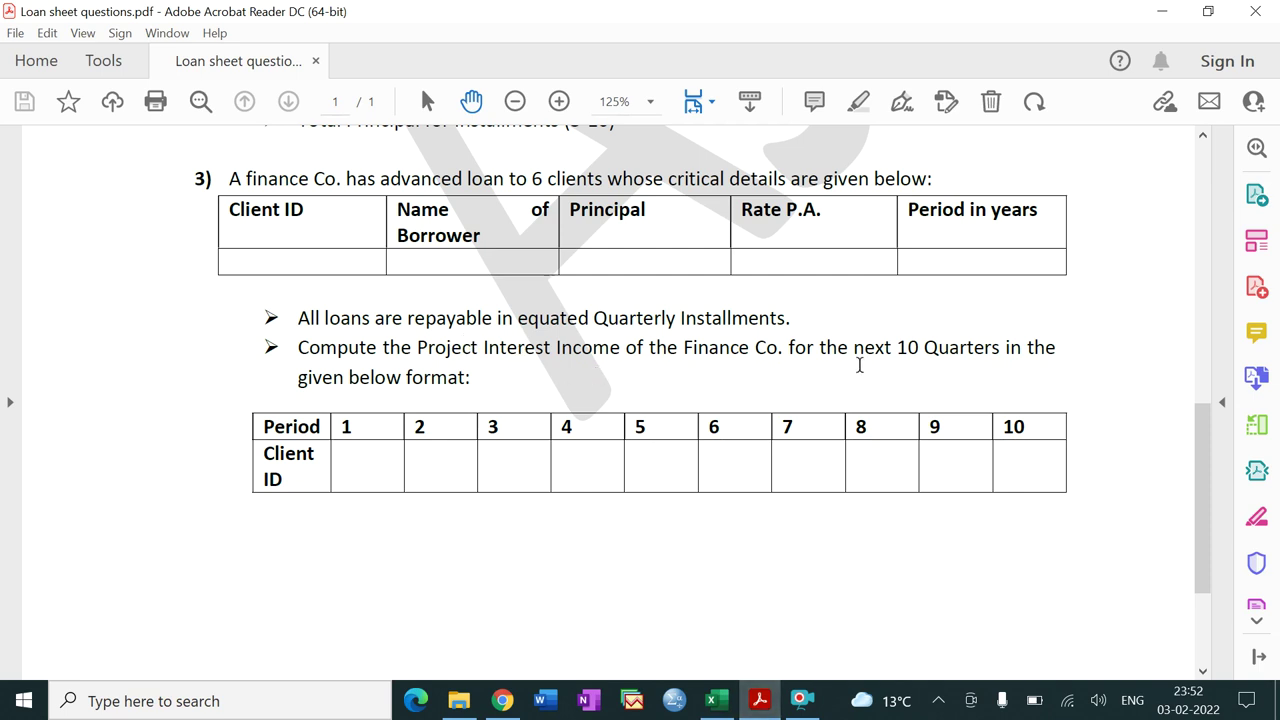
pyautogui.click(712, 700)
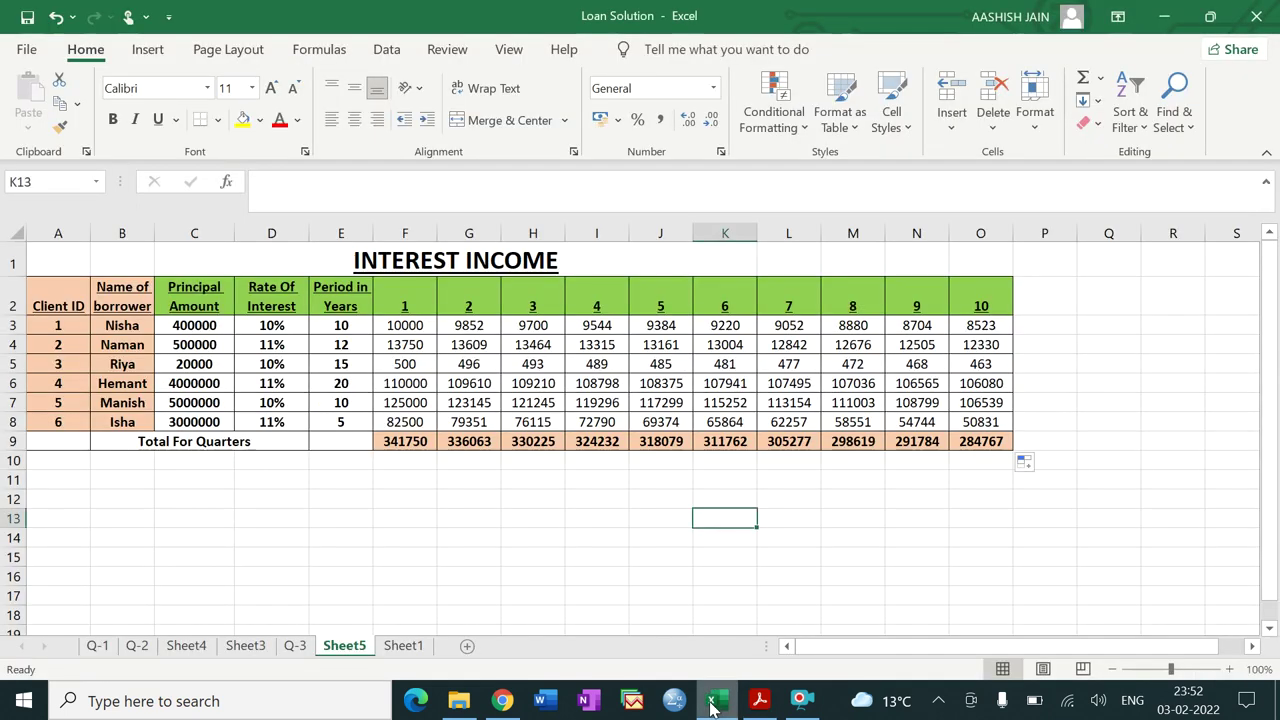